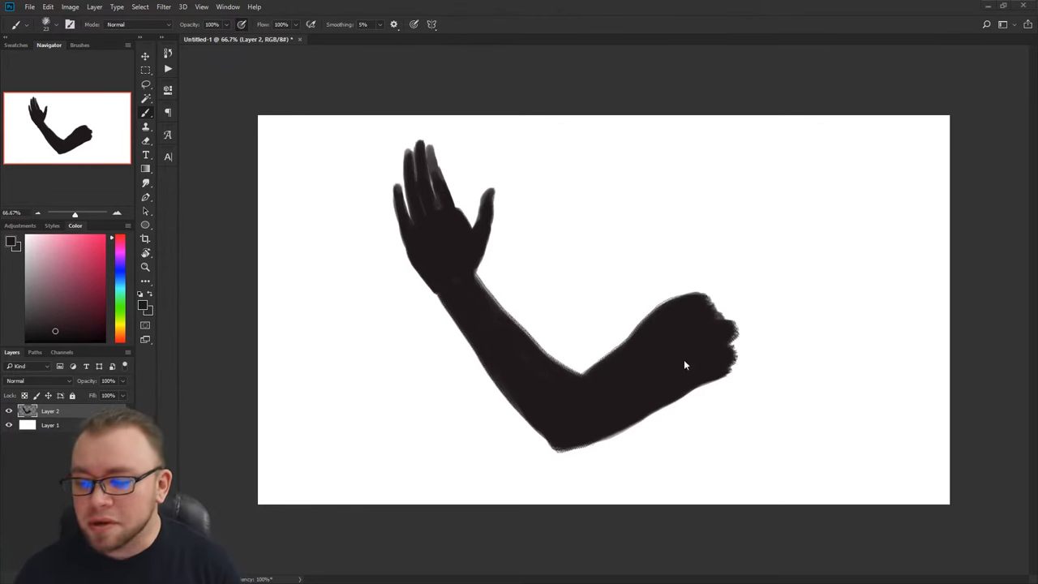
Step: Check the layer stack by hiding and reshowing the white background Layer 1
click(50, 426)
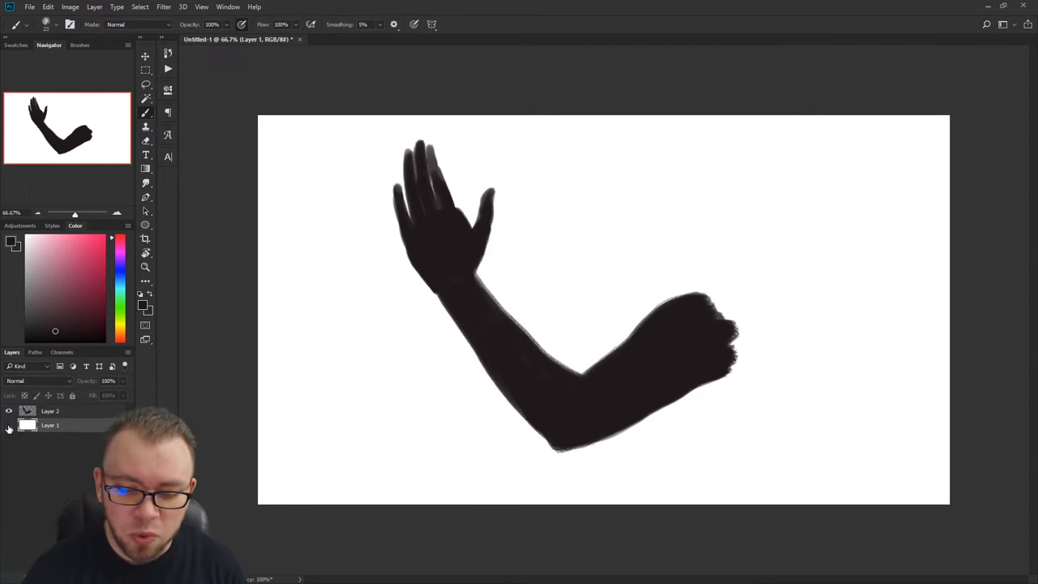
click(8, 427)
click(48, 411)
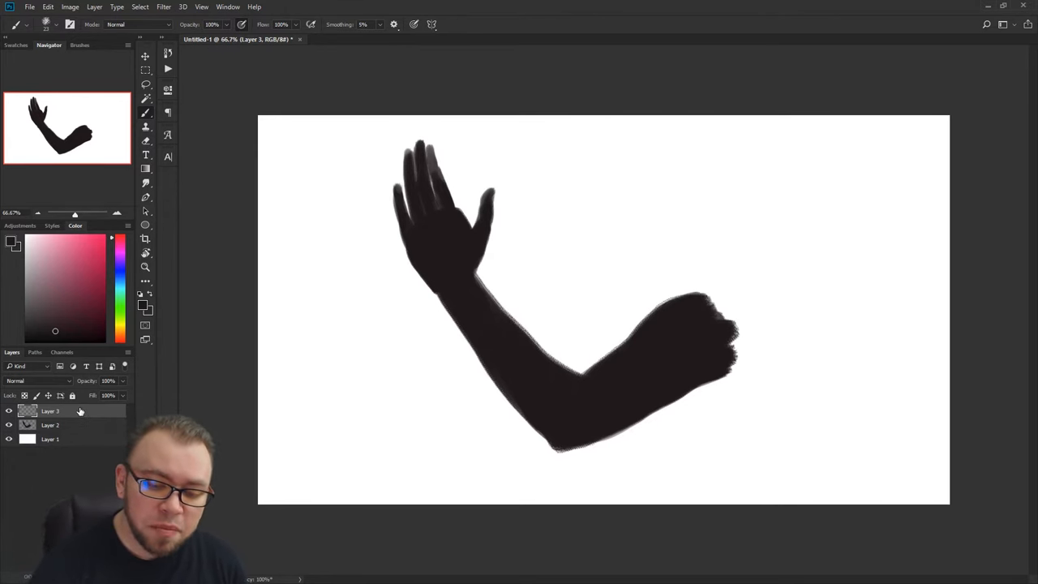
Step: Clip the new Layer 3 to the arm silhouette Layer 2 and make Layer 3 active
right_click(80, 411)
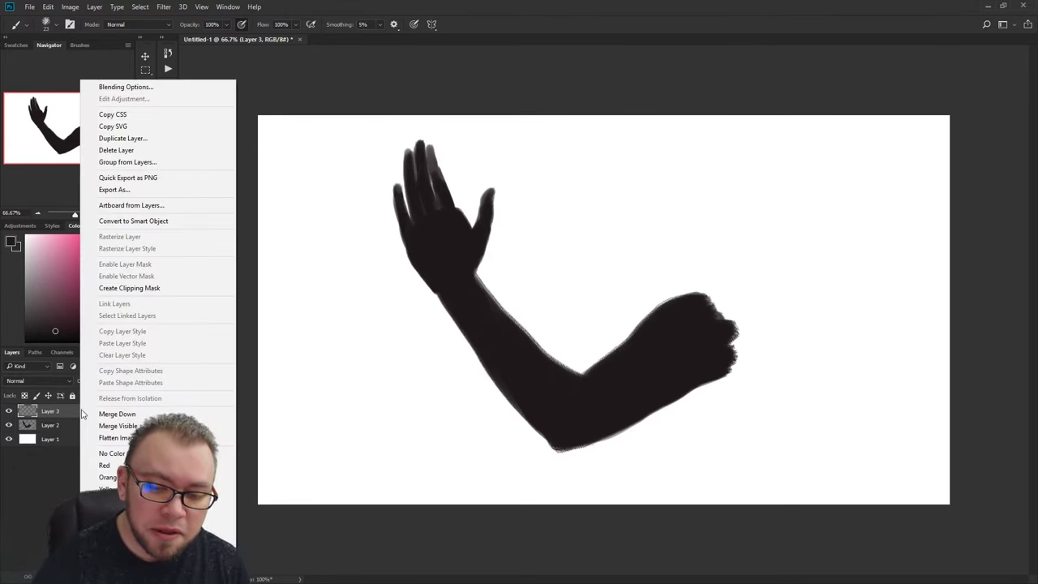
click(135, 291)
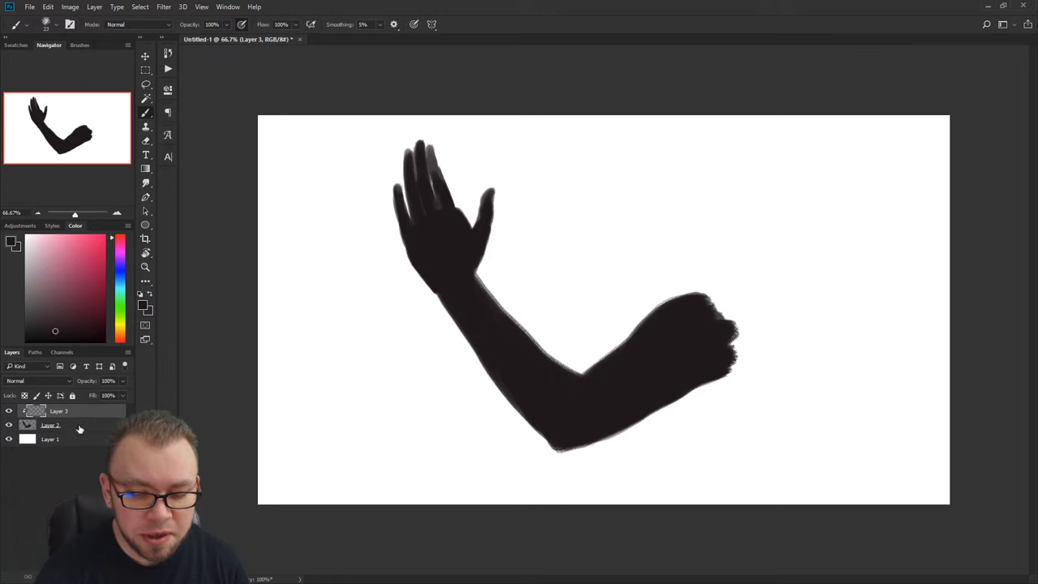
click(81, 440)
click(75, 427)
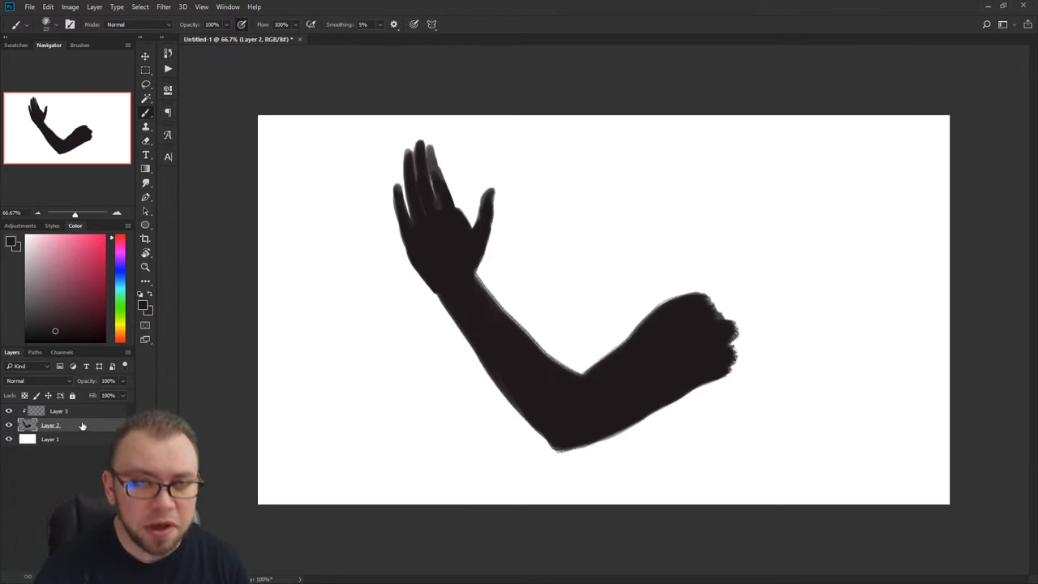
click(88, 412)
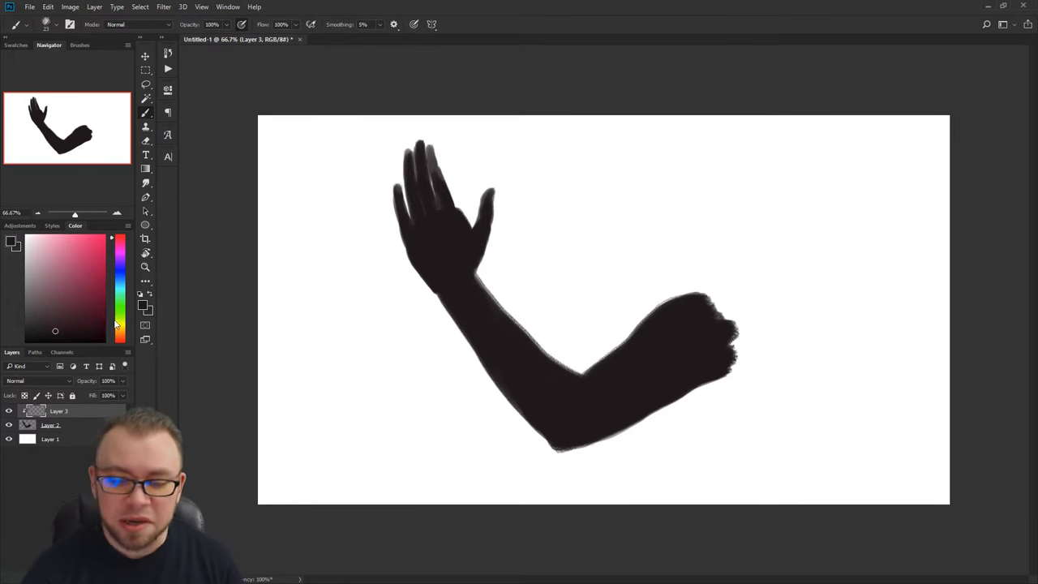
Step: Pick a light orange skin tone and brush stripes along the wrist, forearm and fist inside the arm
drag(117, 326, 121, 337)
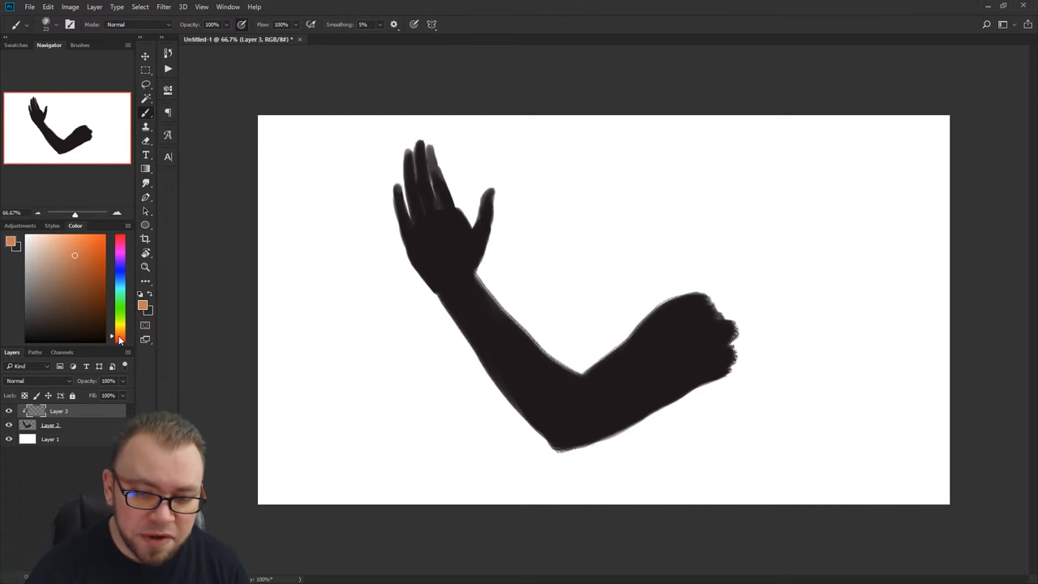
click(64, 245)
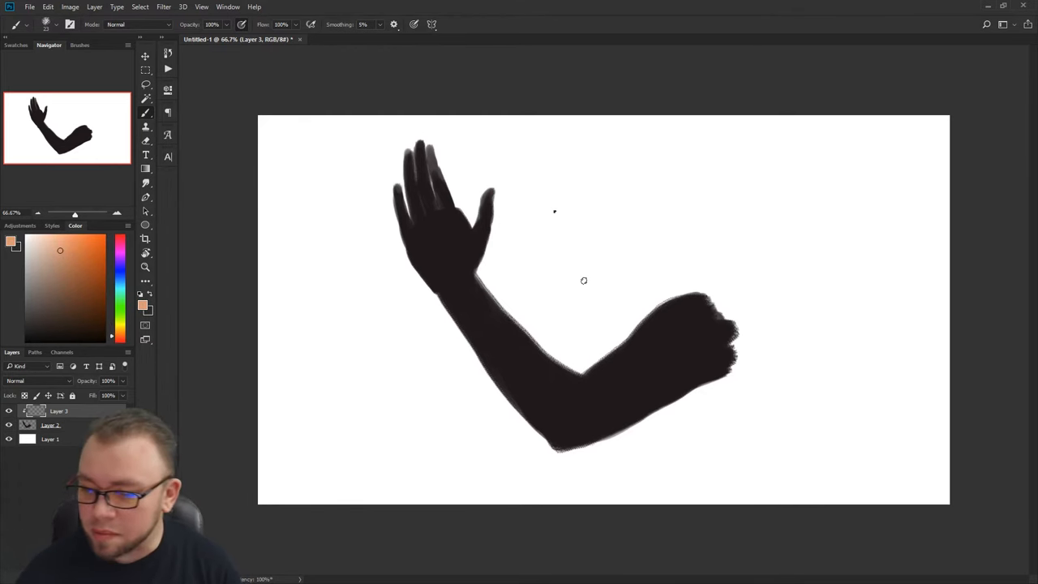
right_click(554, 211)
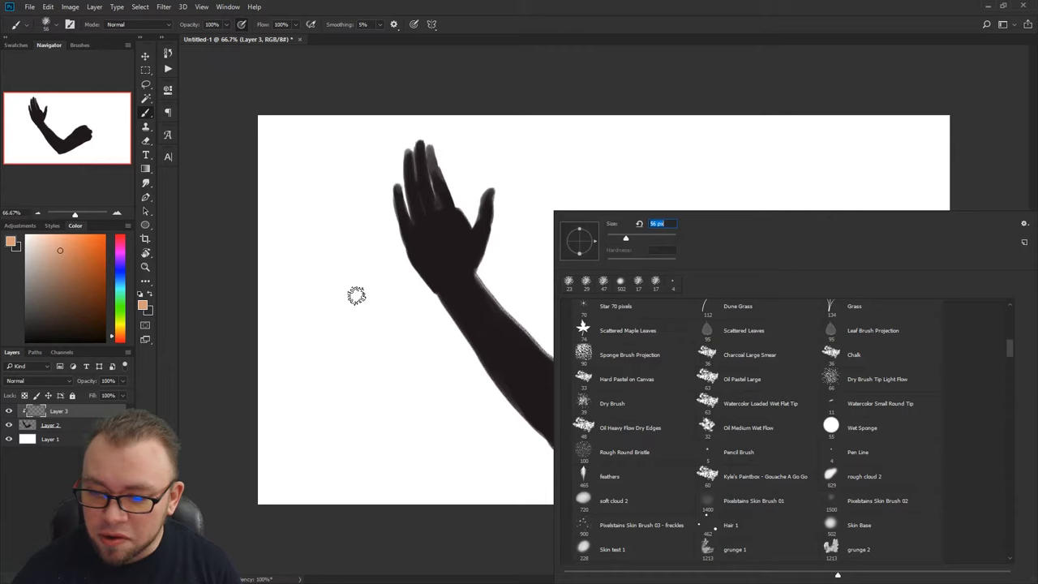
drag(490, 211, 421, 286)
drag(487, 235, 438, 292)
drag(494, 268, 454, 324)
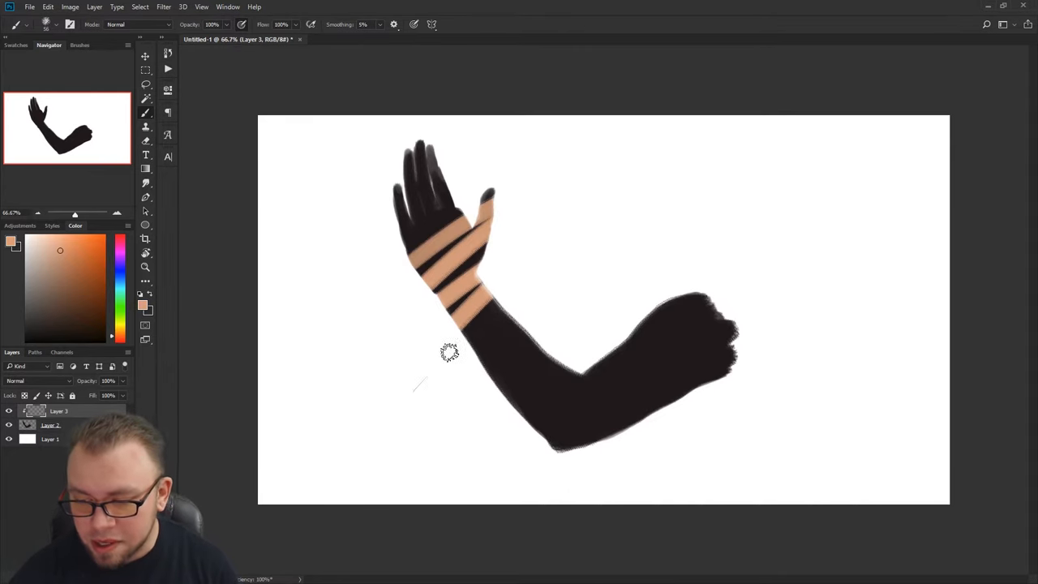
drag(511, 308, 474, 357)
mouse_move(535, 349)
mouse_down()
mouse_move(503, 398)
mouse_move(576, 406)
mouse_up()
drag(567, 356, 601, 438)
drag(616, 341, 682, 446)
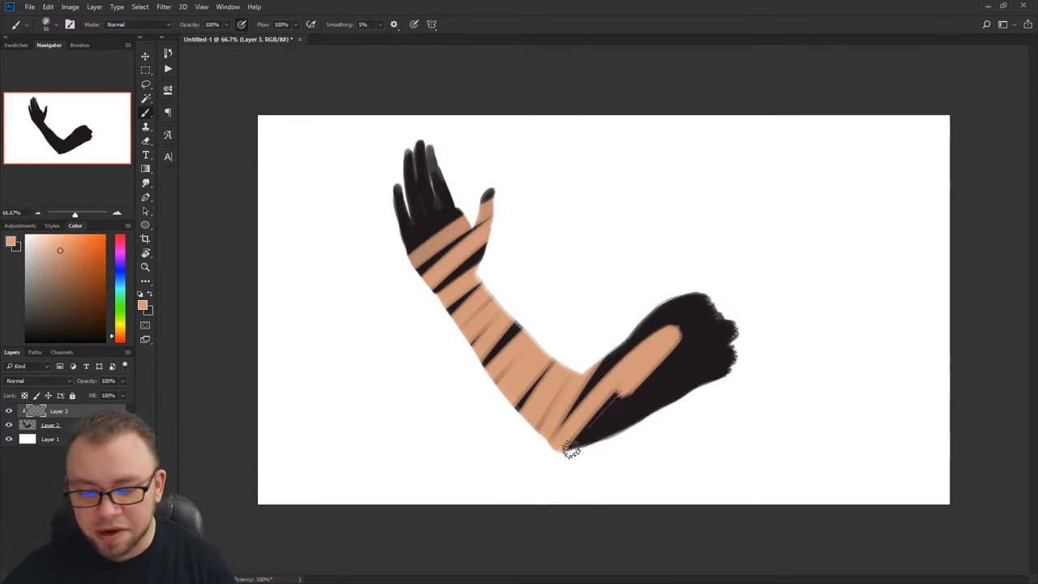
drag(649, 357, 697, 422)
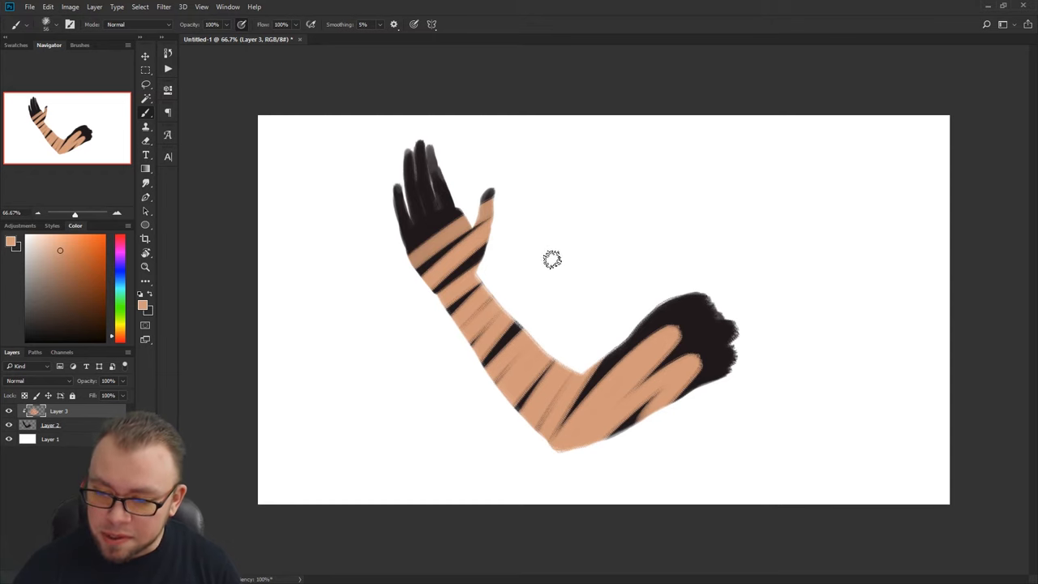
Step: Move the painted strokes up and to the right with the Move tool (V)
key(v)
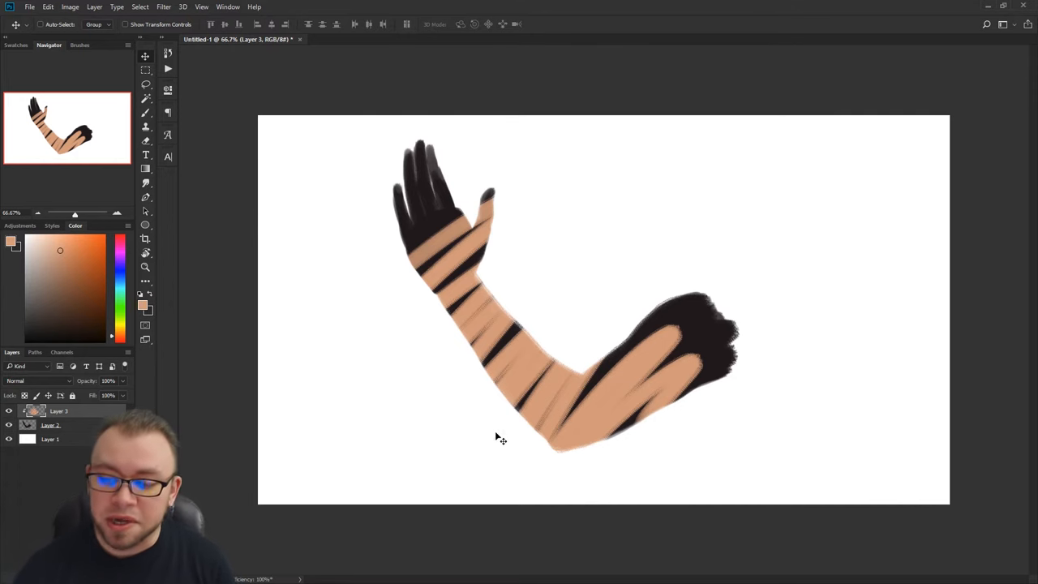
mouse_move(477, 444)
mouse_down()
mouse_move(592, 300)
mouse_move(351, 476)
mouse_move(510, 353)
mouse_up()
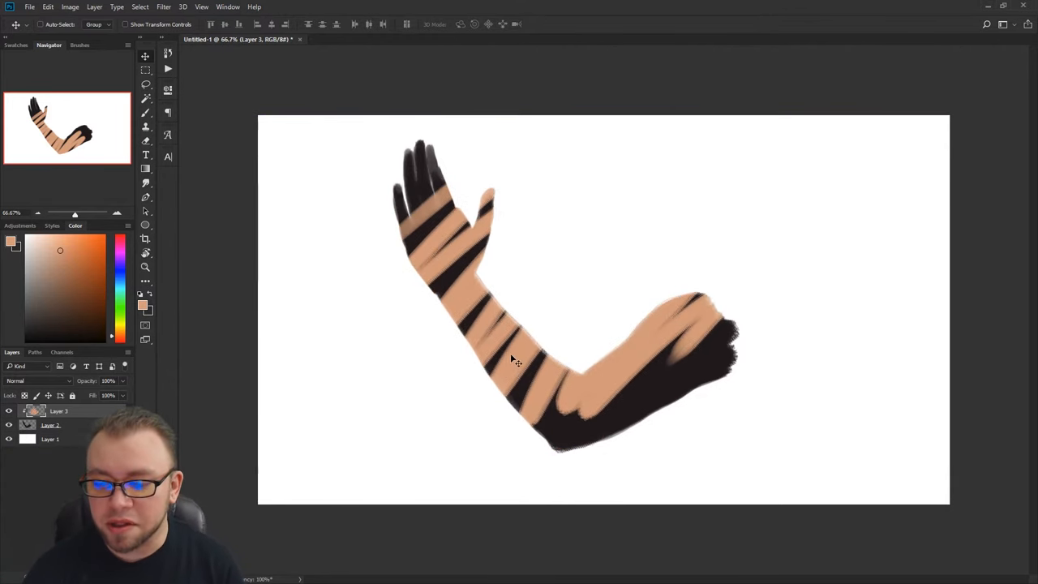
Step: Gradient-fill Layer 3 with solid skin colour, brush a darker forearm shade, and toggle its visibility to check
key(g)
drag(783, 355, 860, 355)
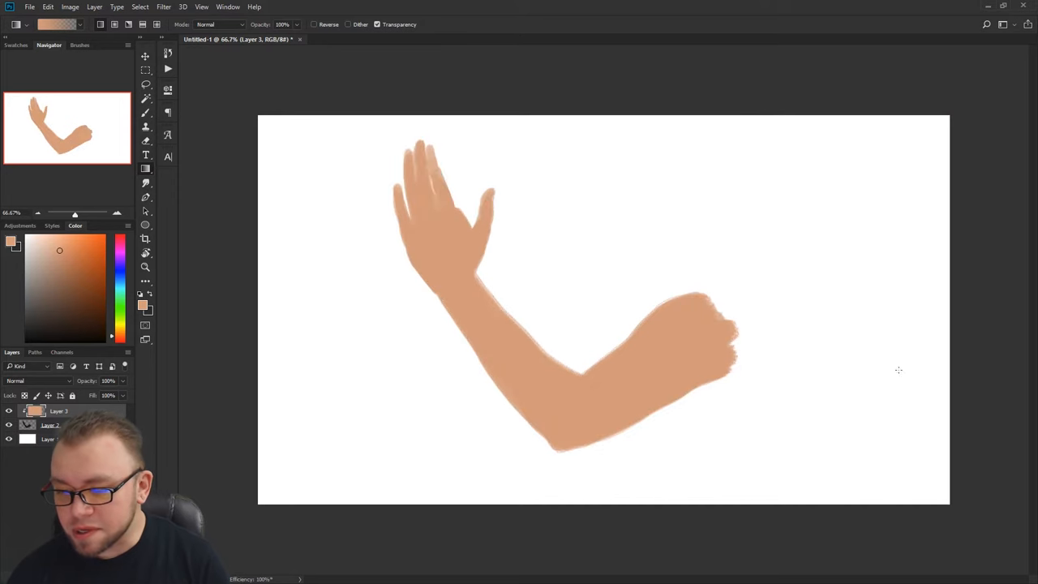
key(b)
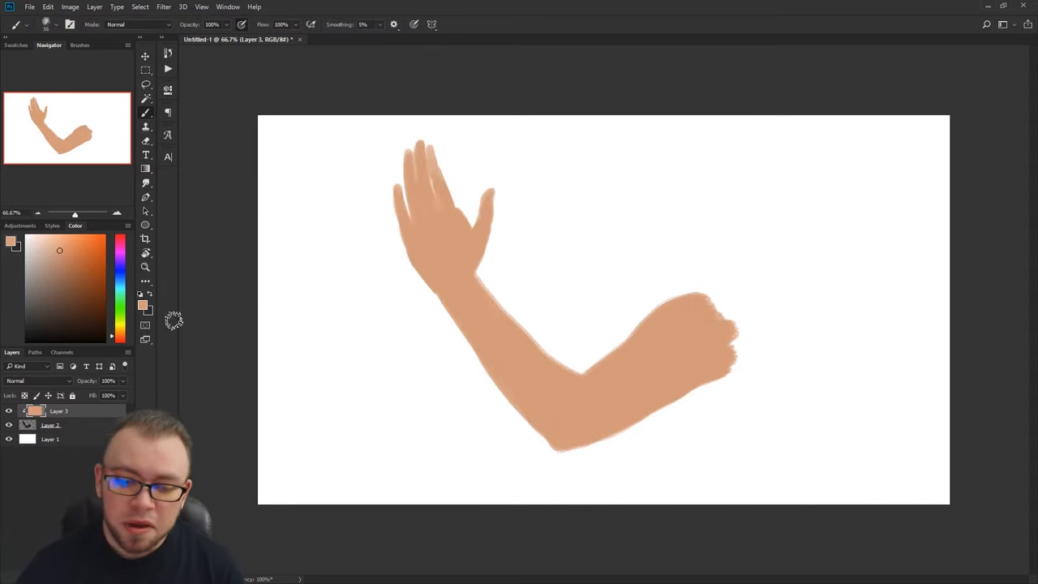
drag(451, 304, 537, 409)
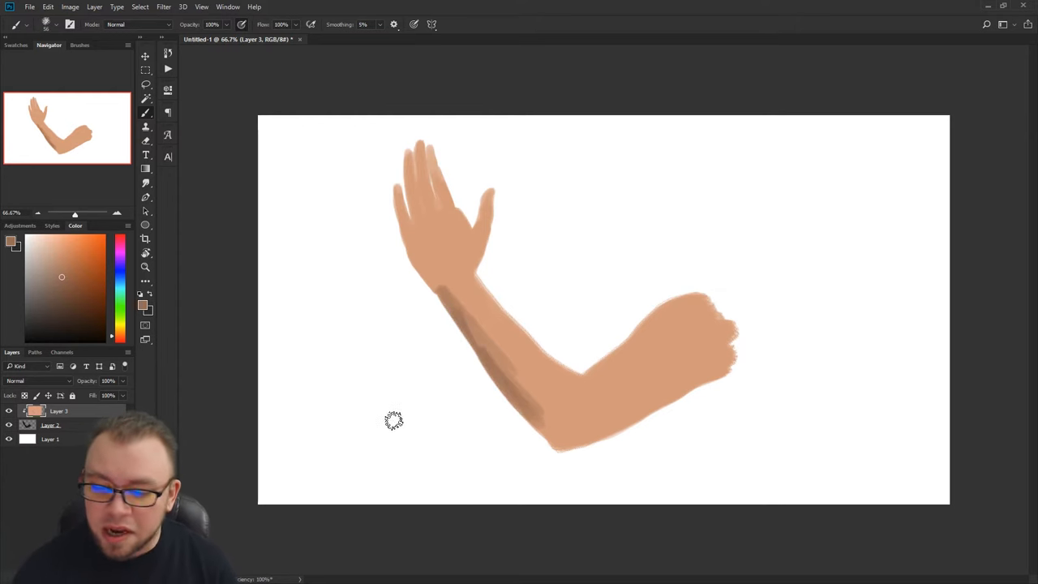
click(10, 411)
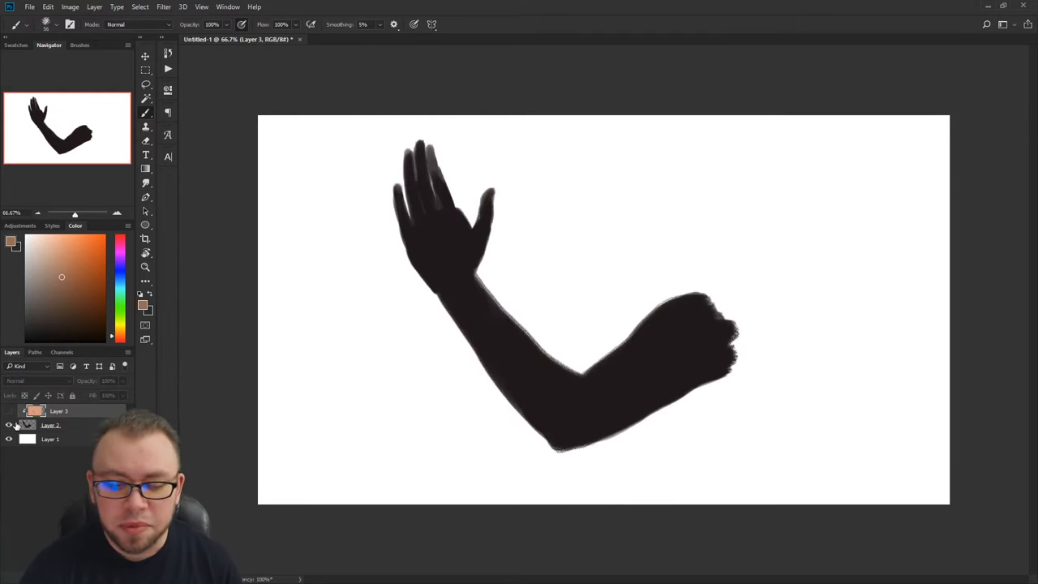
click(10, 411)
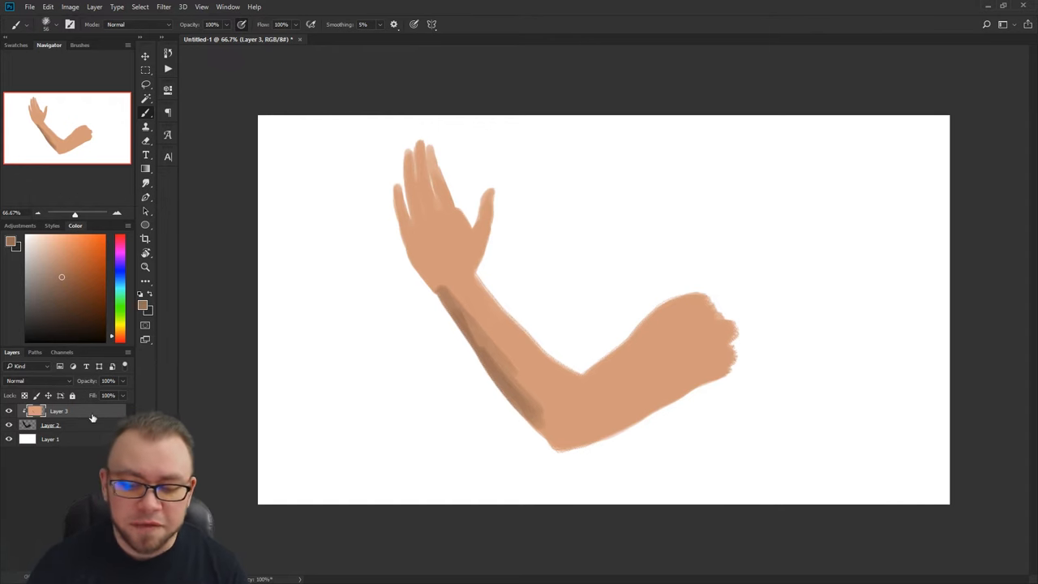
Step: On Layer 2 with the skin layer hidden, brush a soft black stroke to the right of the arm
click(82, 426)
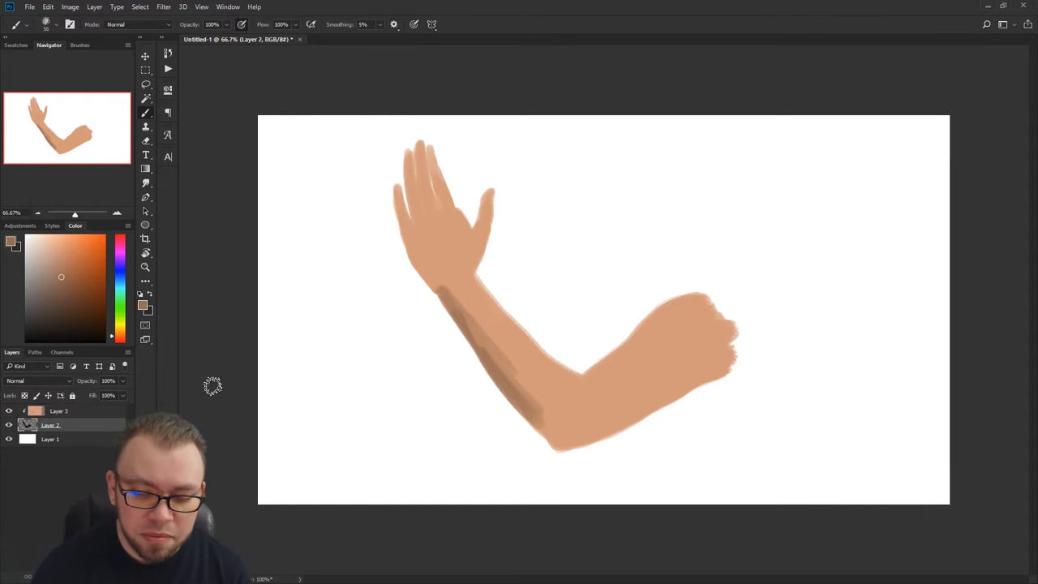
click(9, 411)
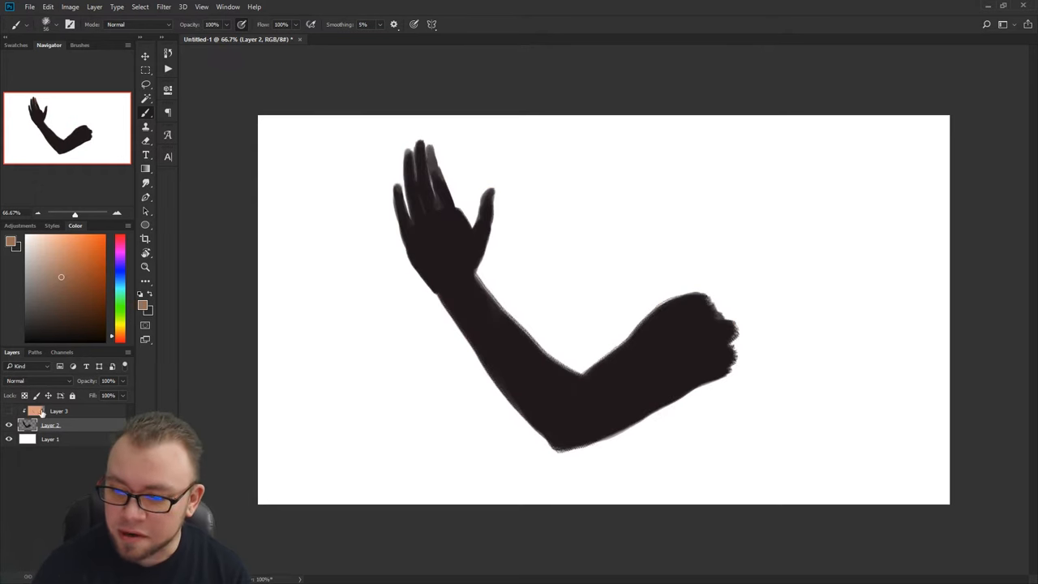
right_click(531, 318)
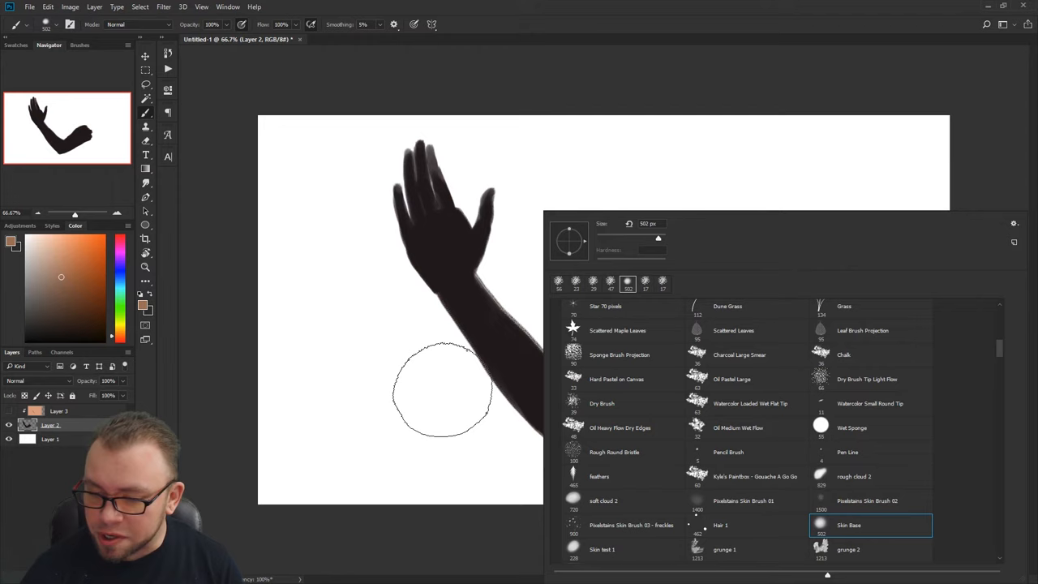
key(Return)
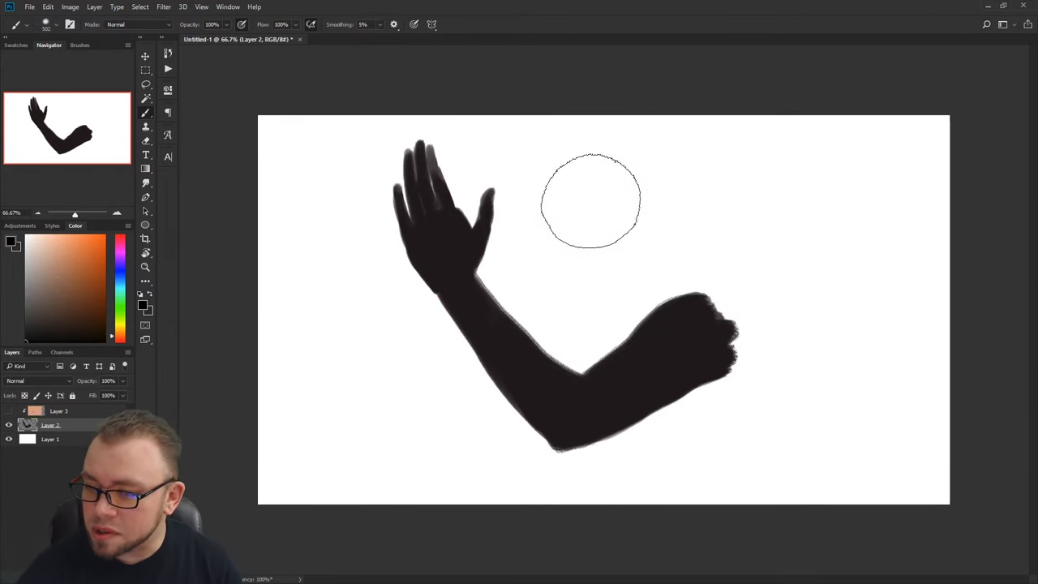
mouse_move(616, 201)
mouse_down()
mouse_move(761, 196)
mouse_move(870, 292)
mouse_move(722, 194)
mouse_up()
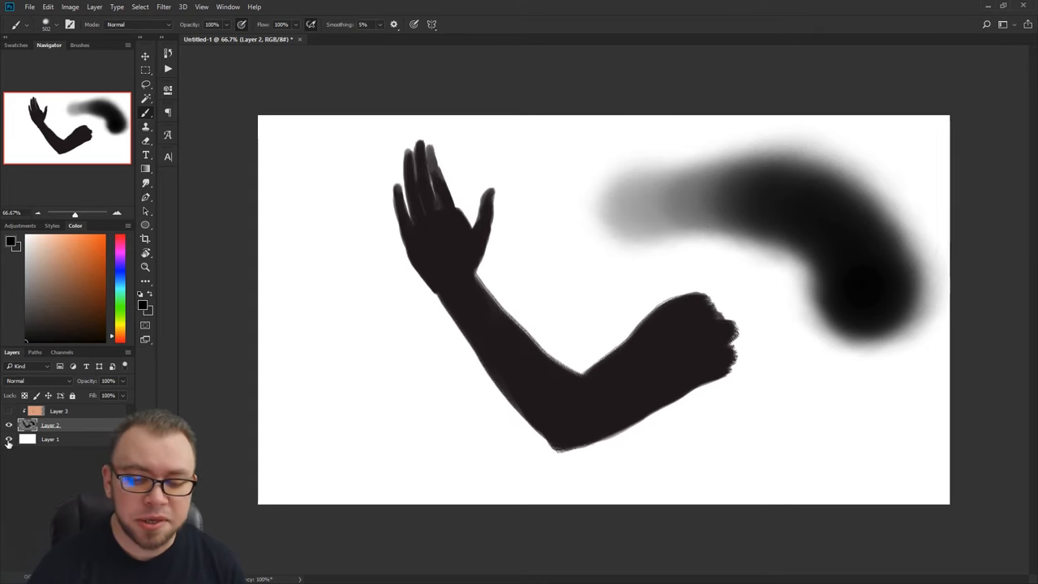
Step: Hide and reshow the white background to check transparency
click(9, 440)
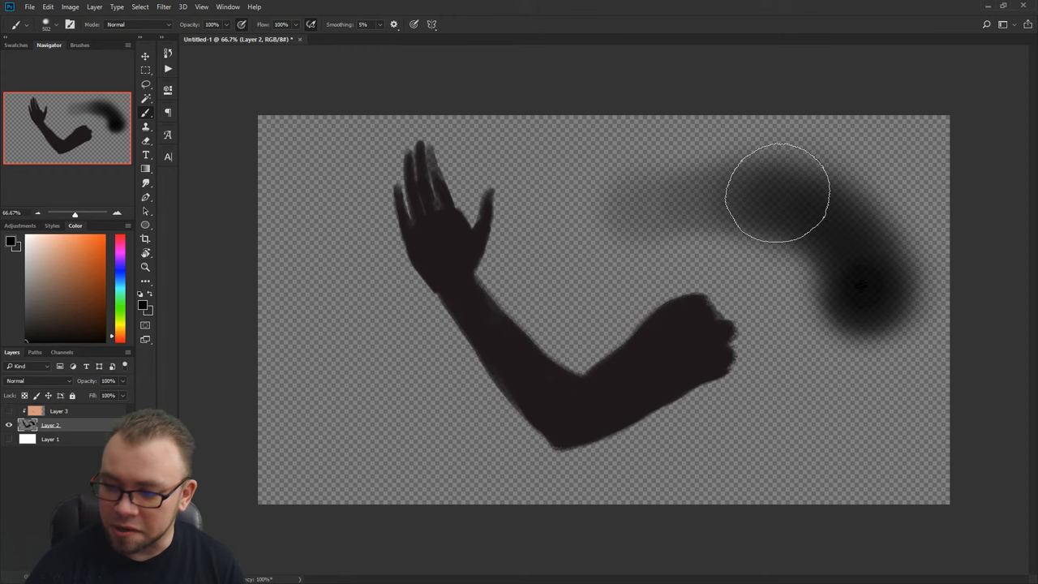
click(9, 439)
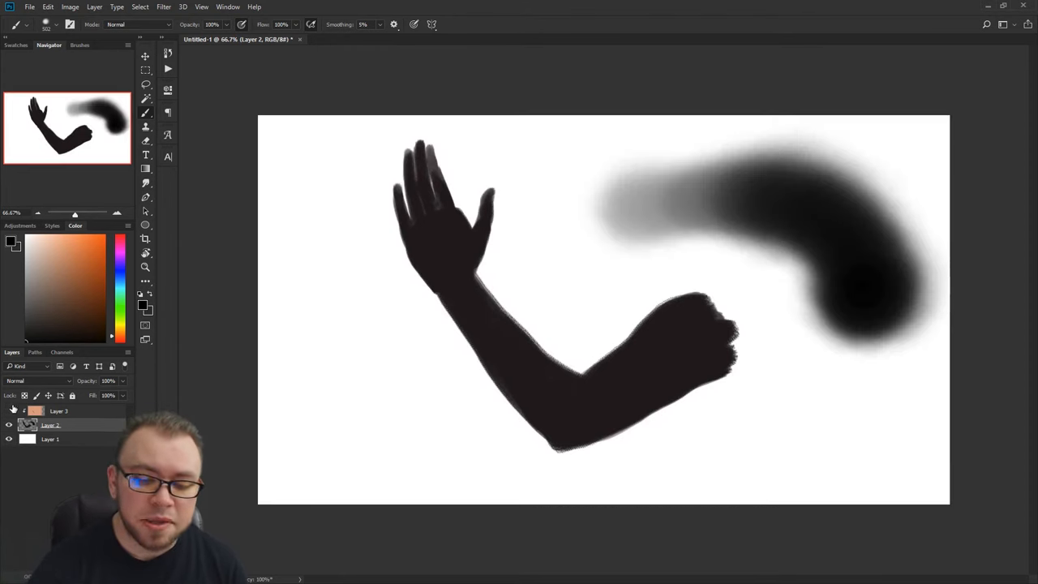
Step: Show Layer 3, lasso around the soft stroke and desaturate the skin colour there, then deselect
click(9, 411)
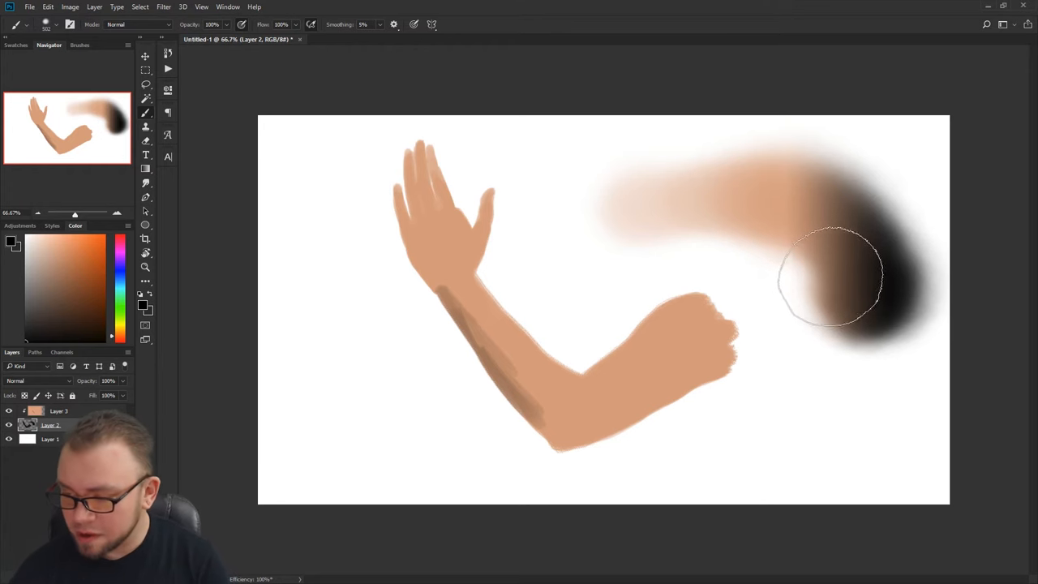
key(l)
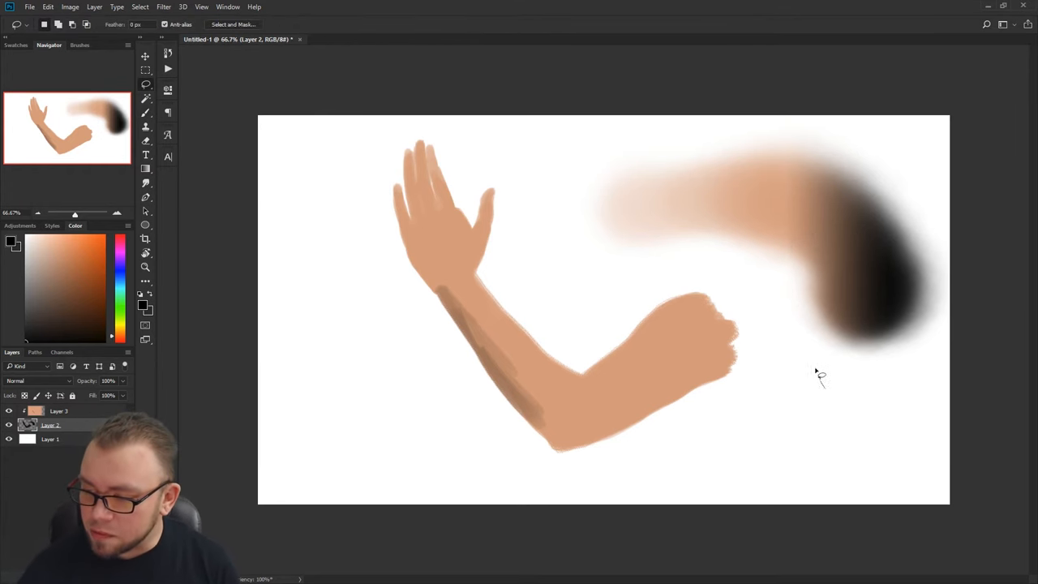
drag(893, 419, 822, 398)
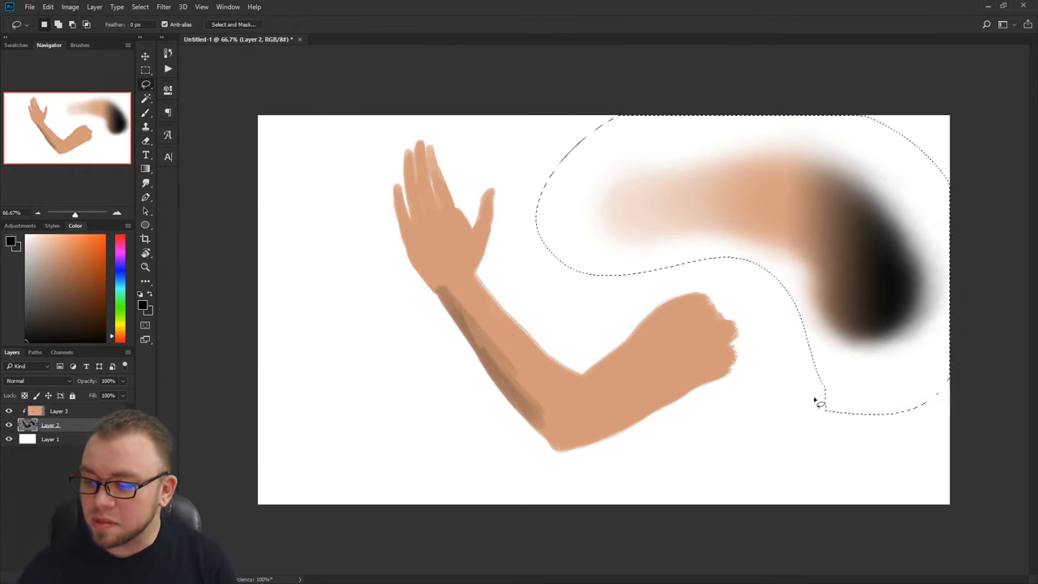
key(alt+bracketright)
key(ctrl+shift+u)
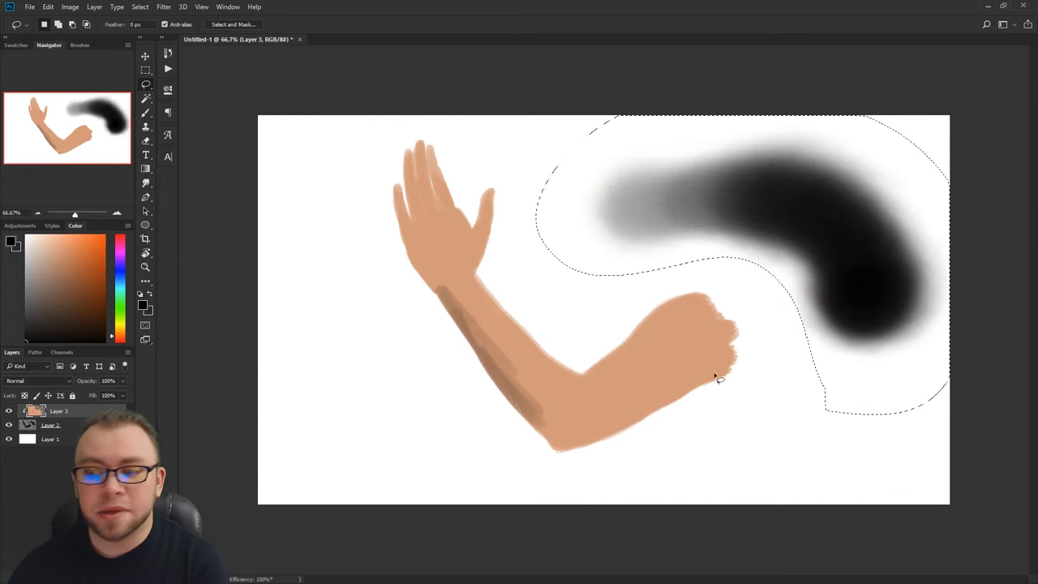
key(b)
drag(791, 312, 819, 356)
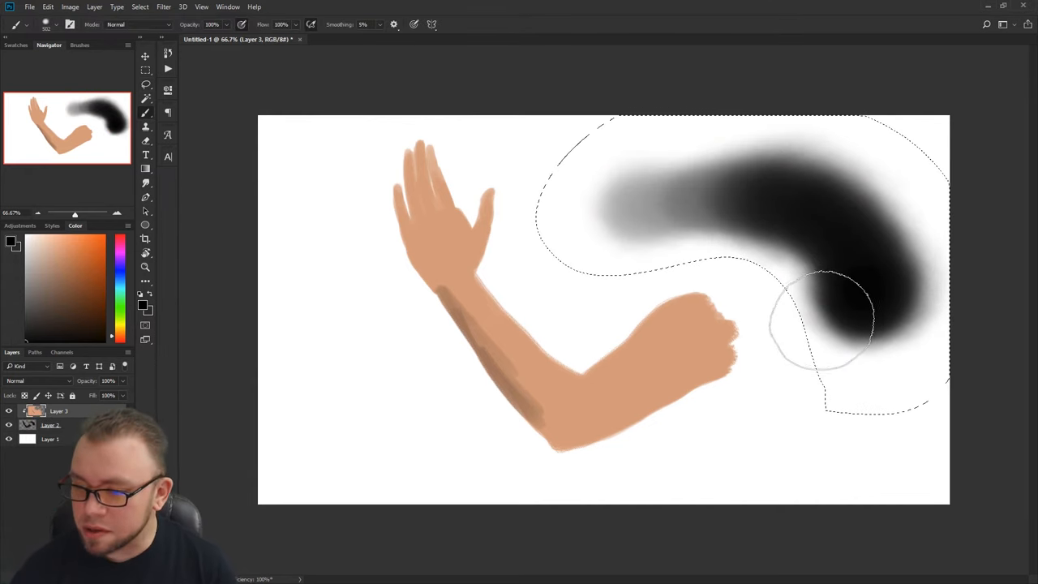
key(ctrl+d)
Step: Test green paint strokes over the soft stroke, undoing each one
click(120, 308)
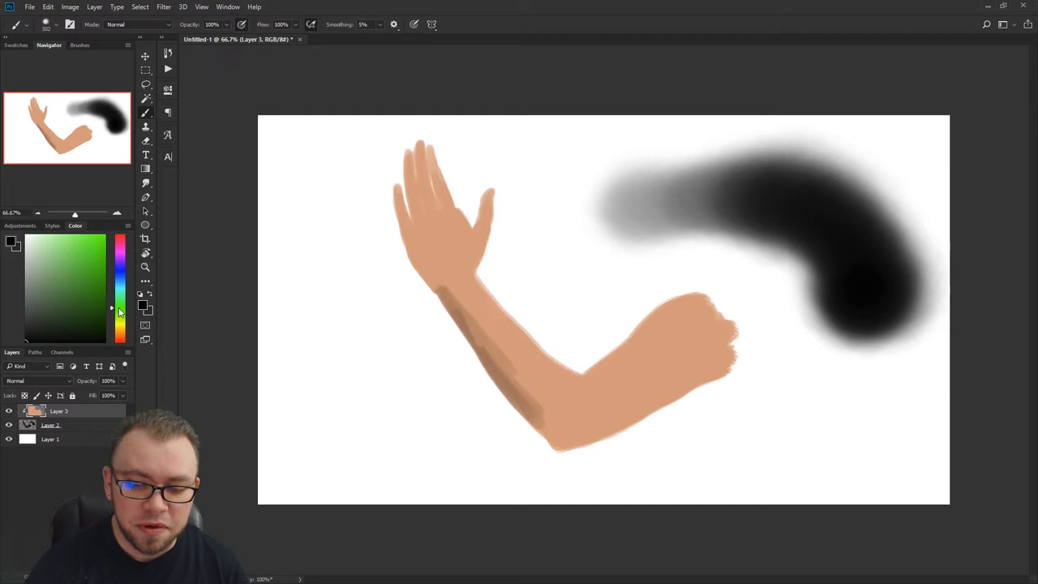
mouse_move(592, 215)
mouse_down()
mouse_move(704, 172)
mouse_move(892, 339)
mouse_up()
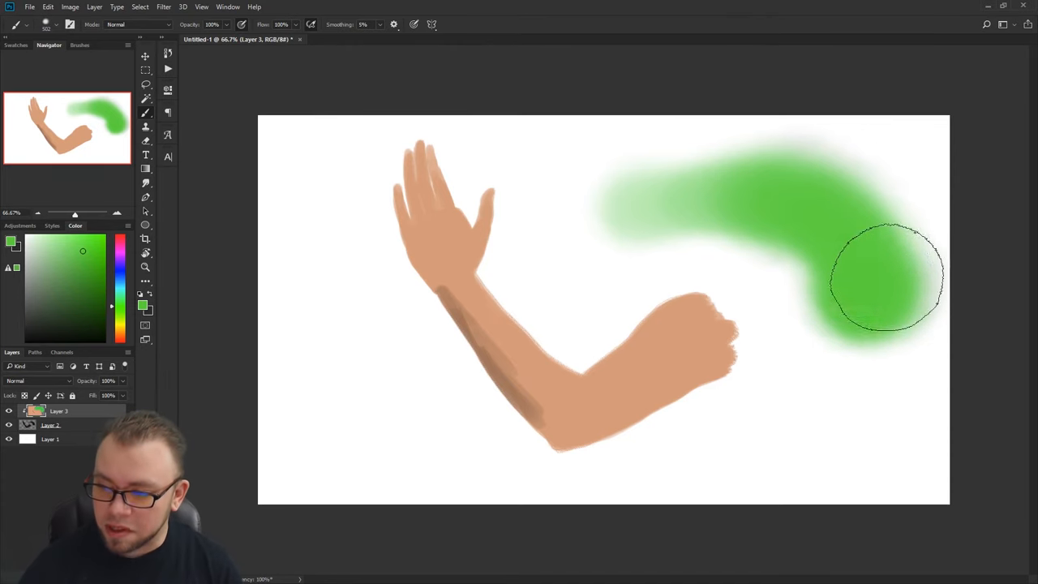
key(ctrl+z)
drag(844, 275, 698, 203)
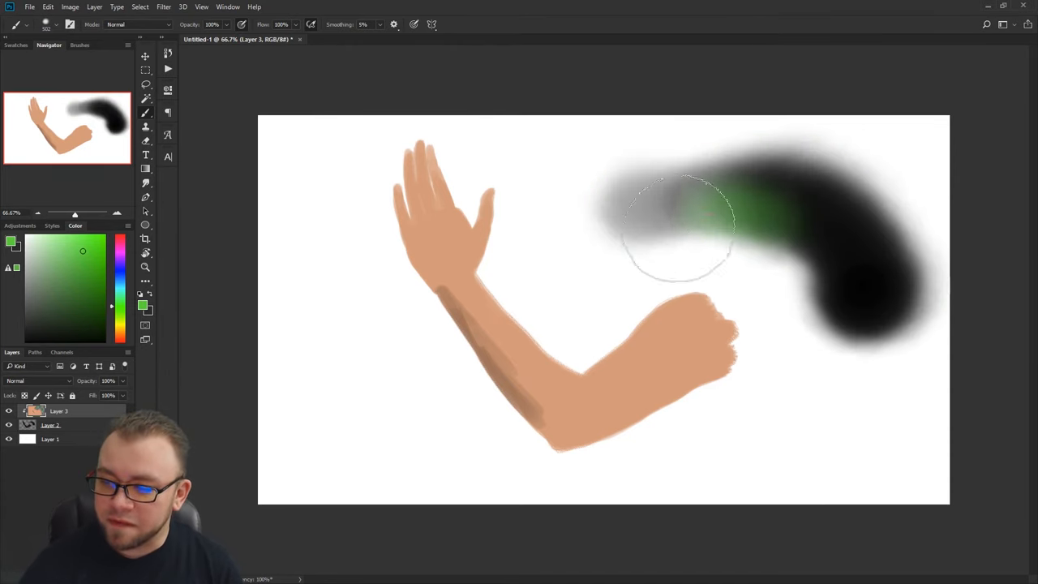
key(ctrl+z)
mouse_move(616, 267)
mouse_down()
mouse_move(660, 252)
mouse_move(795, 276)
mouse_move(779, 308)
mouse_up()
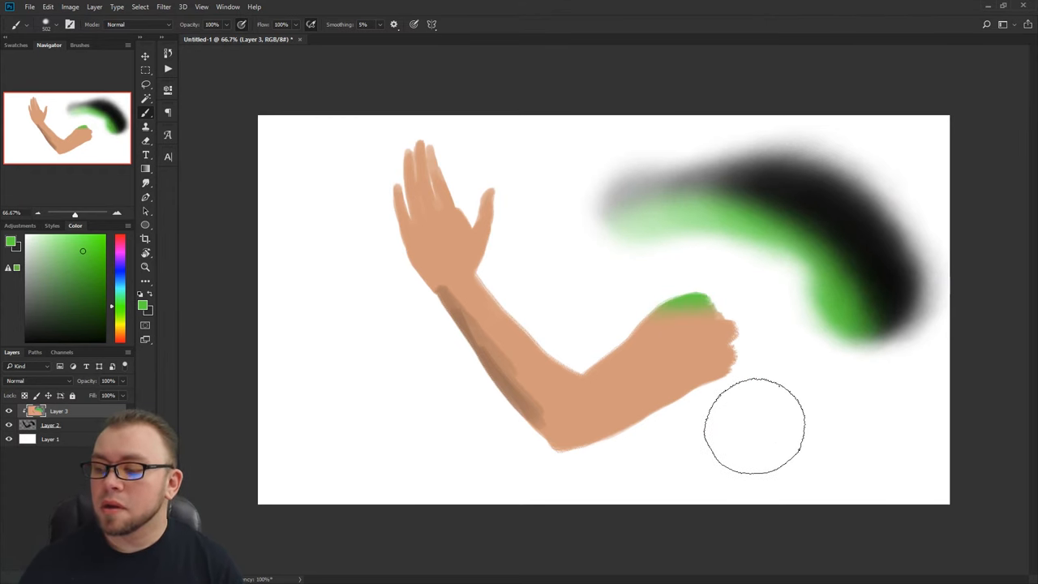
key(ctrl+z)
mouse_move(860, 300)
mouse_down()
mouse_move(843, 243)
mouse_move(778, 179)
mouse_move(633, 202)
mouse_up()
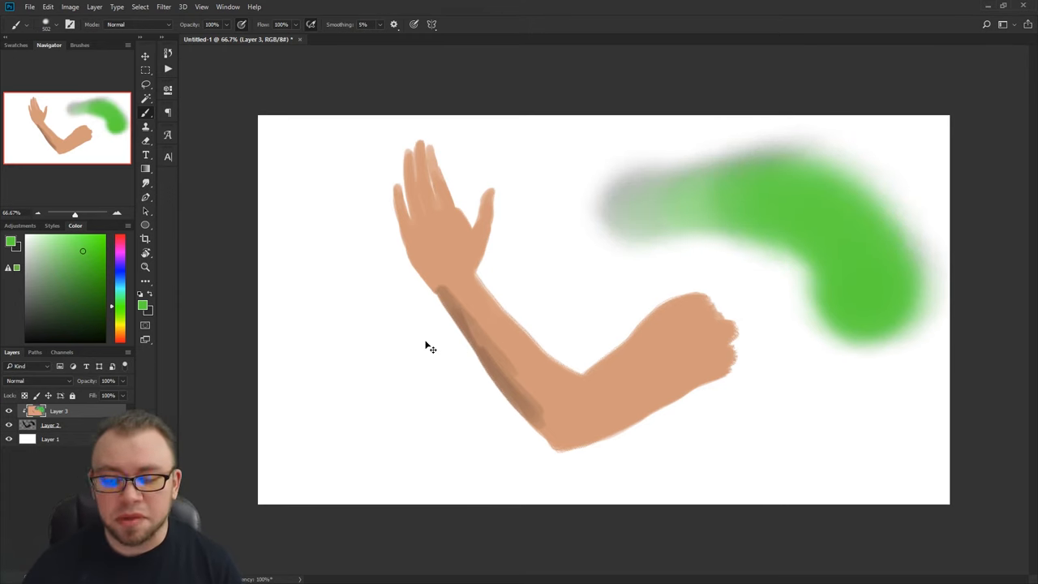
key(ctrl+z)
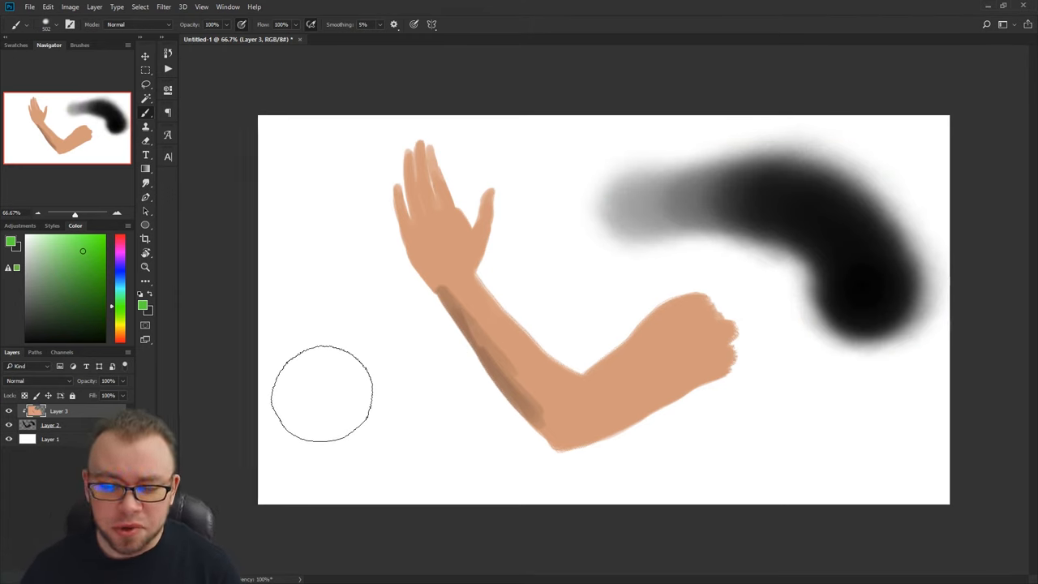
Step: Step back to remove the soft stroke, then sample the arm's skin tone on Layer 3 with a smaller brush
key(ctrl+alt+z)
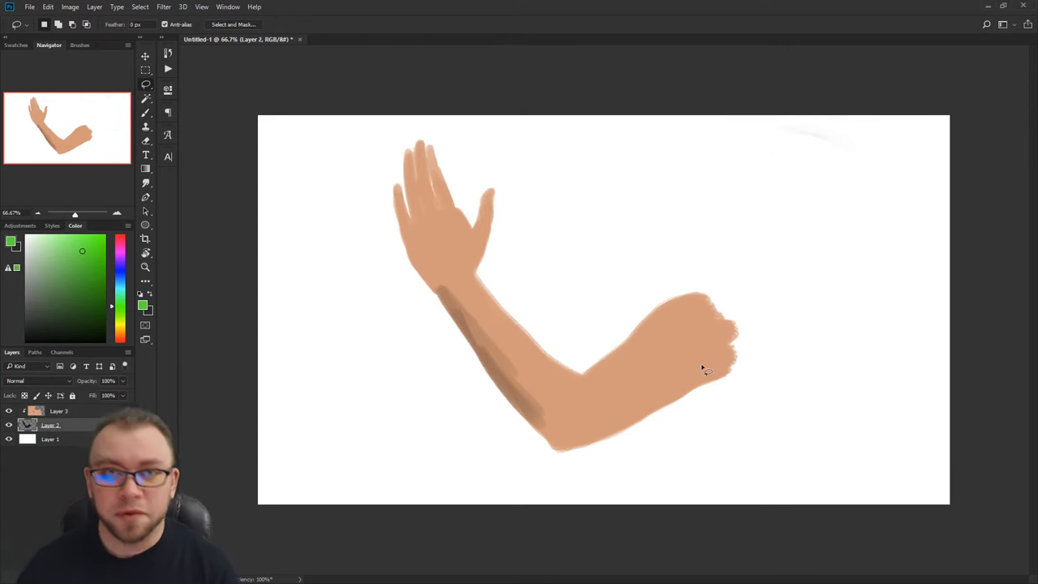
key(l)
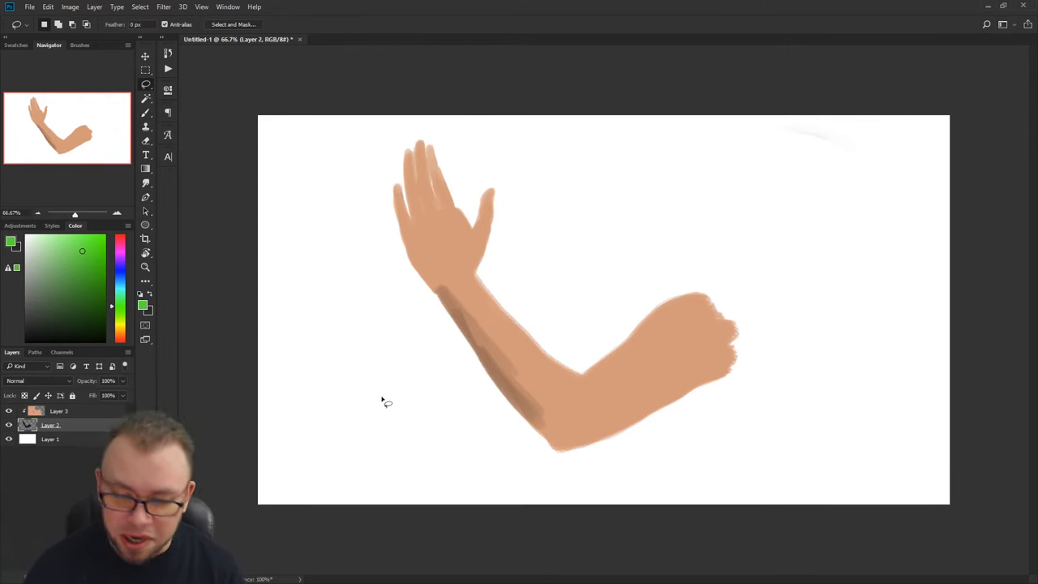
key(b)
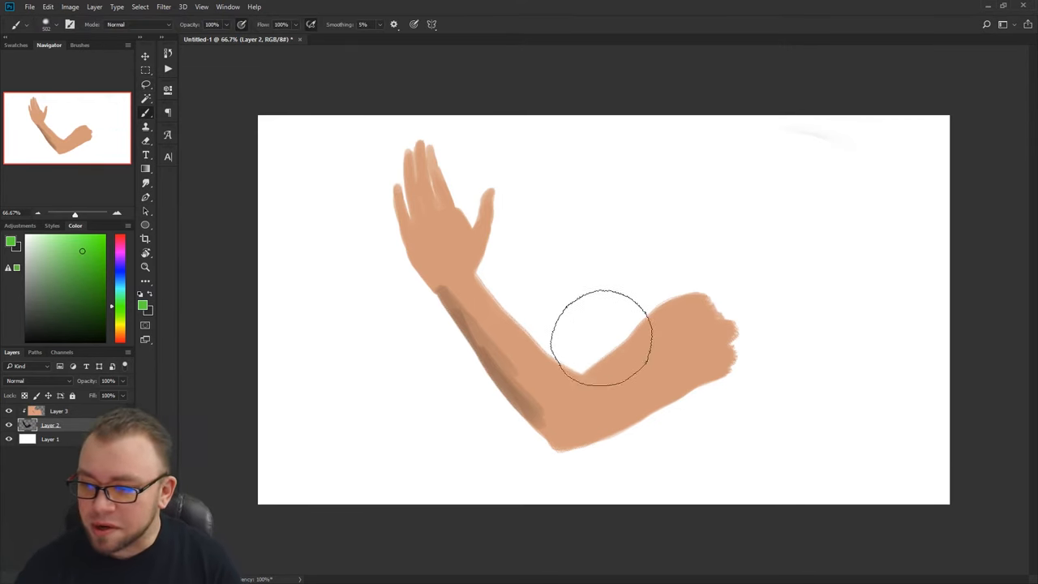
click(124, 411)
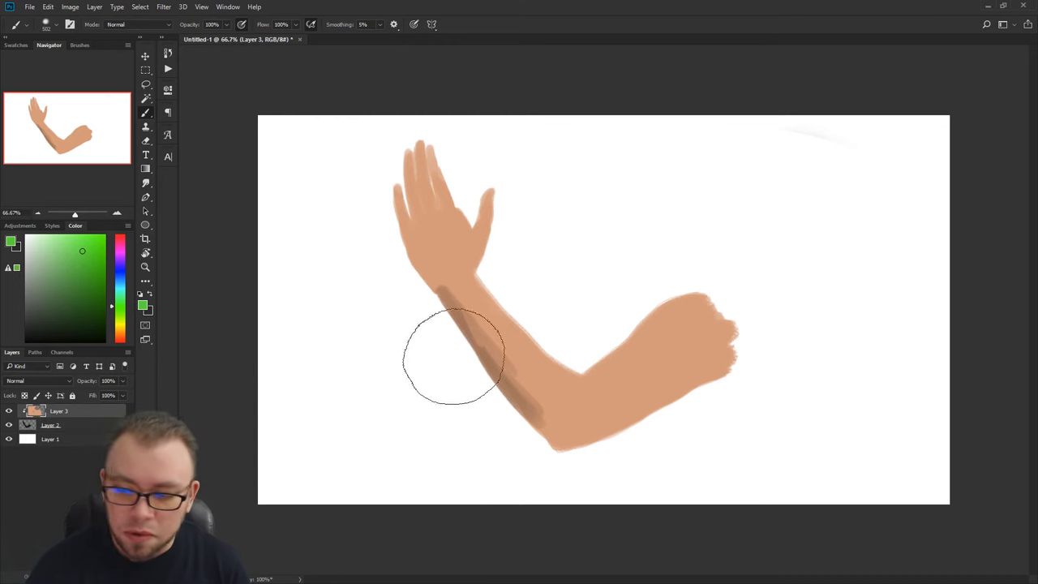
alt+click(490, 353)
right_click(503, 213)
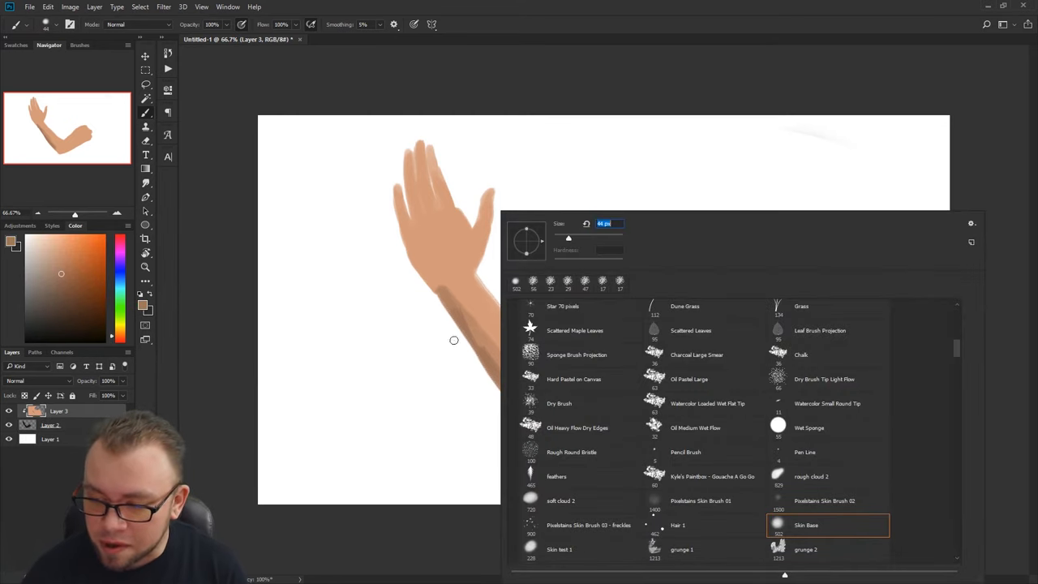
key(Return)
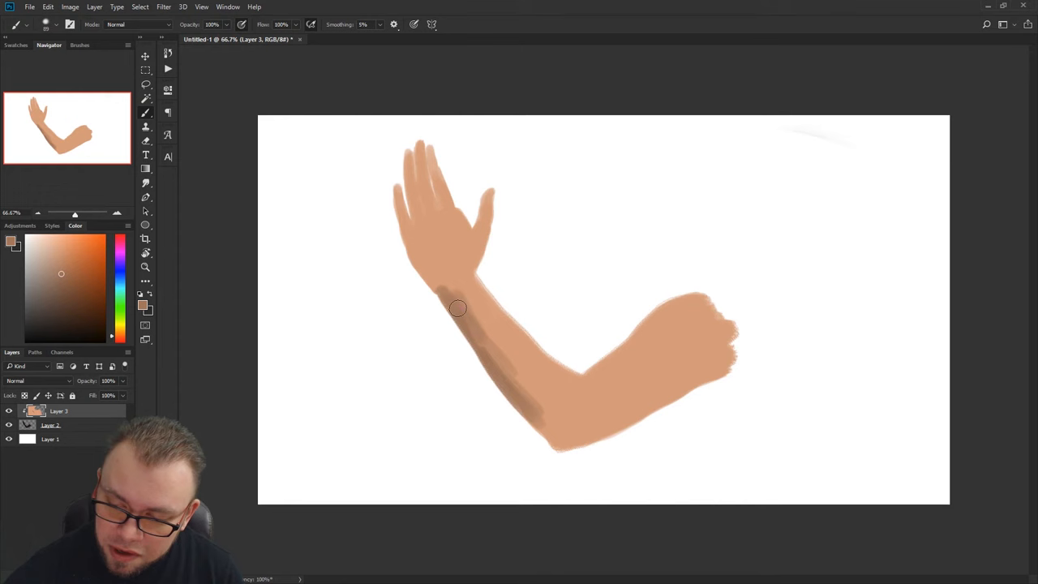
Step: Brush darker shading along the forearm's underside toward the elbow and toggle the layer to compare
drag(457, 307, 541, 424)
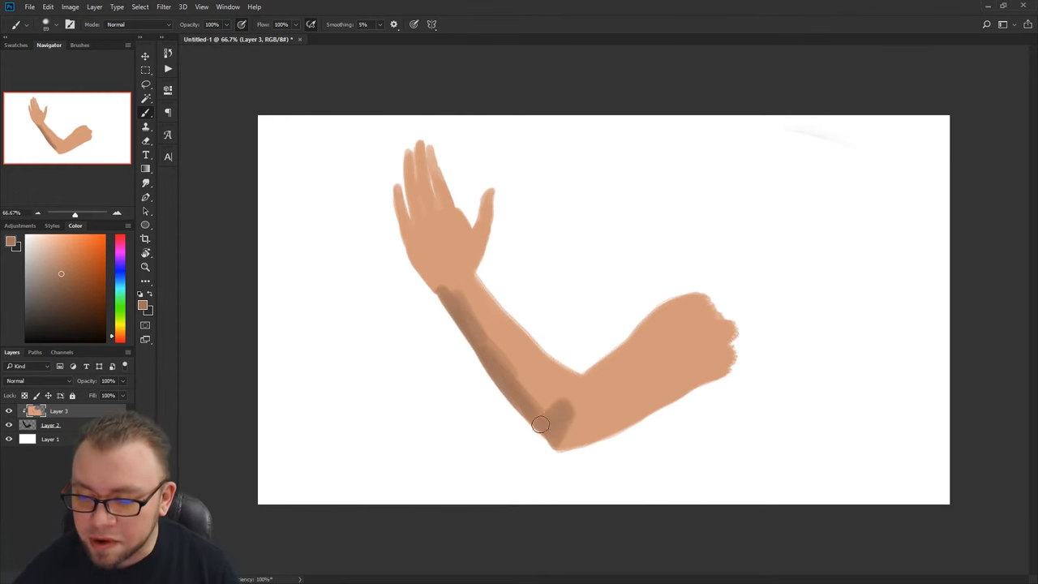
mouse_move(503, 382)
mouse_down()
mouse_move(539, 410)
mouse_move(648, 418)
mouse_move(698, 387)
mouse_up()
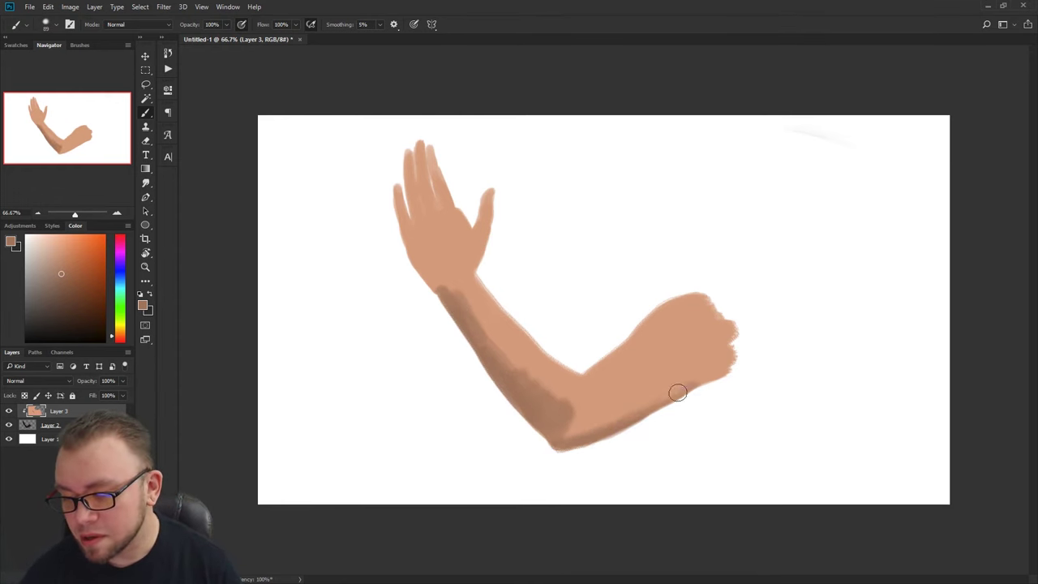
click(9, 410)
click(9, 410)
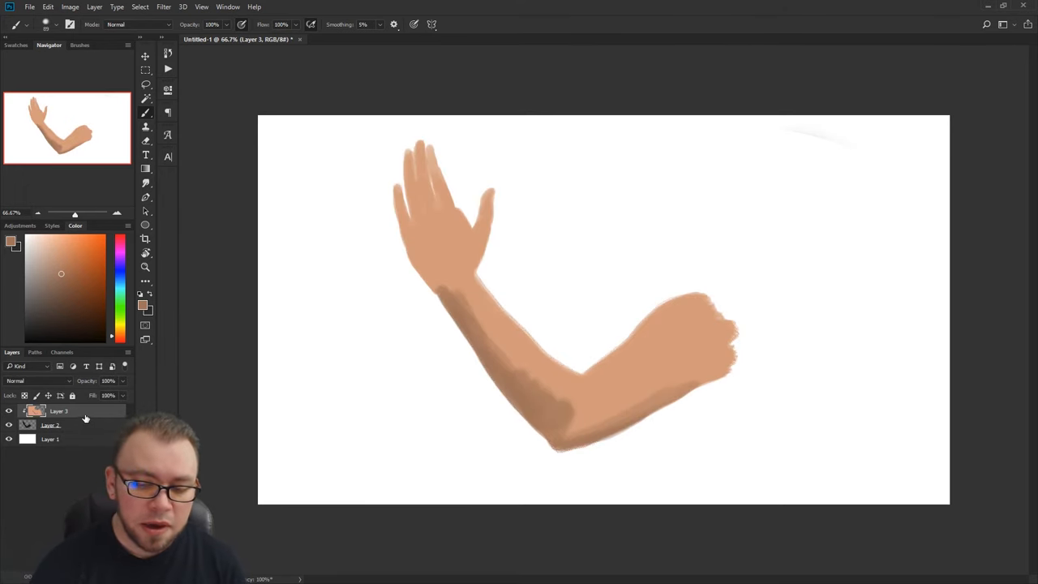
Step: Merge Layer 3 down into the arm layer with Ctrl+E and toggle the merged layer to verify
right_click(86, 419)
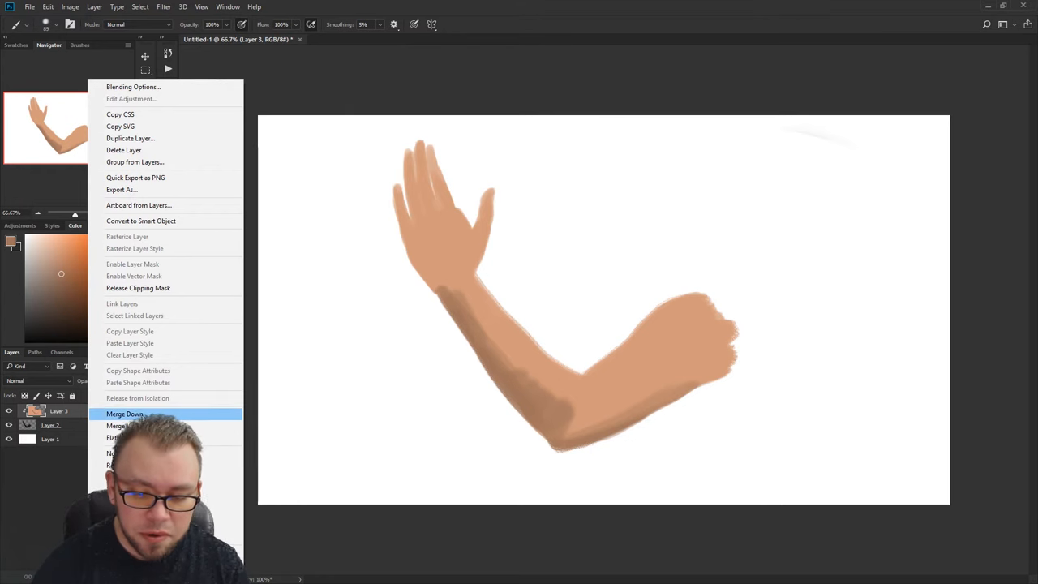
key(Escape)
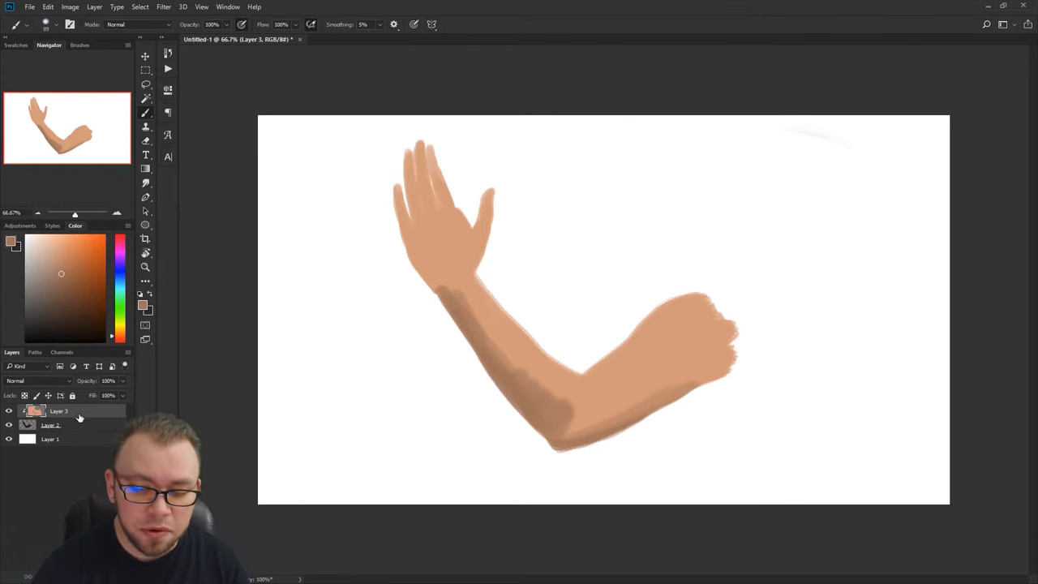
key(ctrl+e)
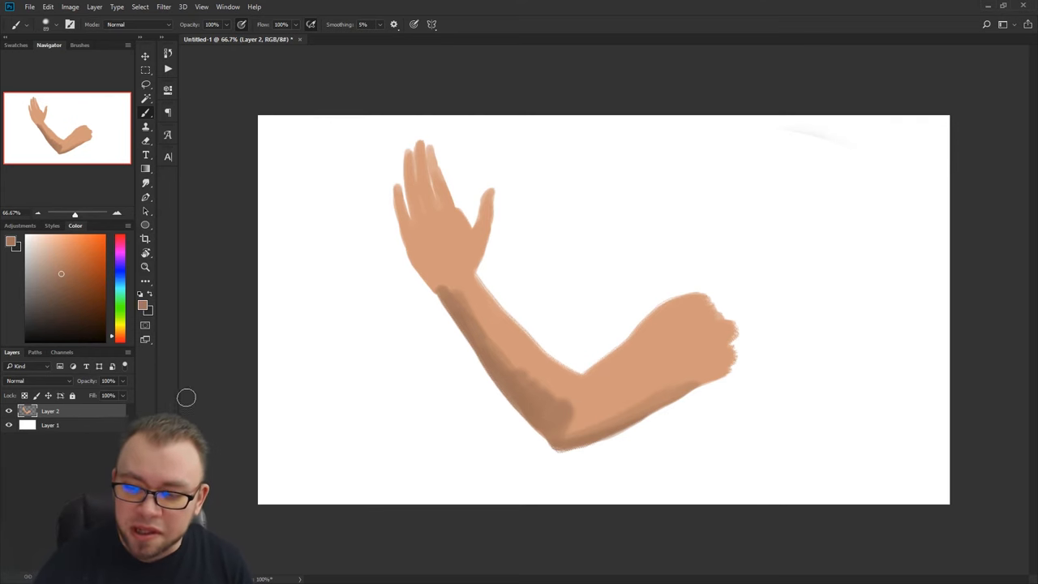
click(9, 412)
click(10, 411)
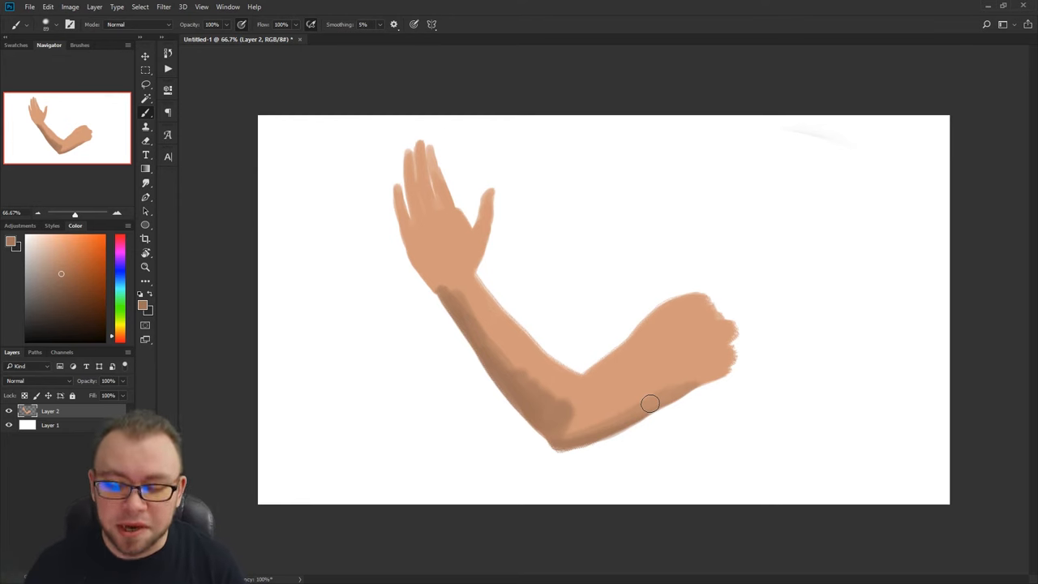
key(v)
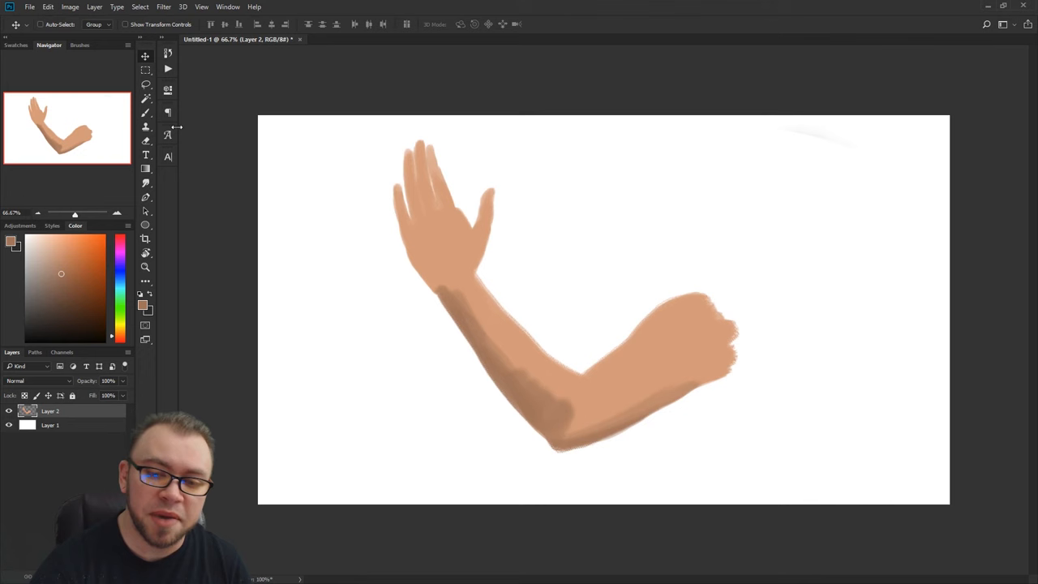
Step: Magic-wand select the arm shape and add a new layer above it for painting
click(146, 98)
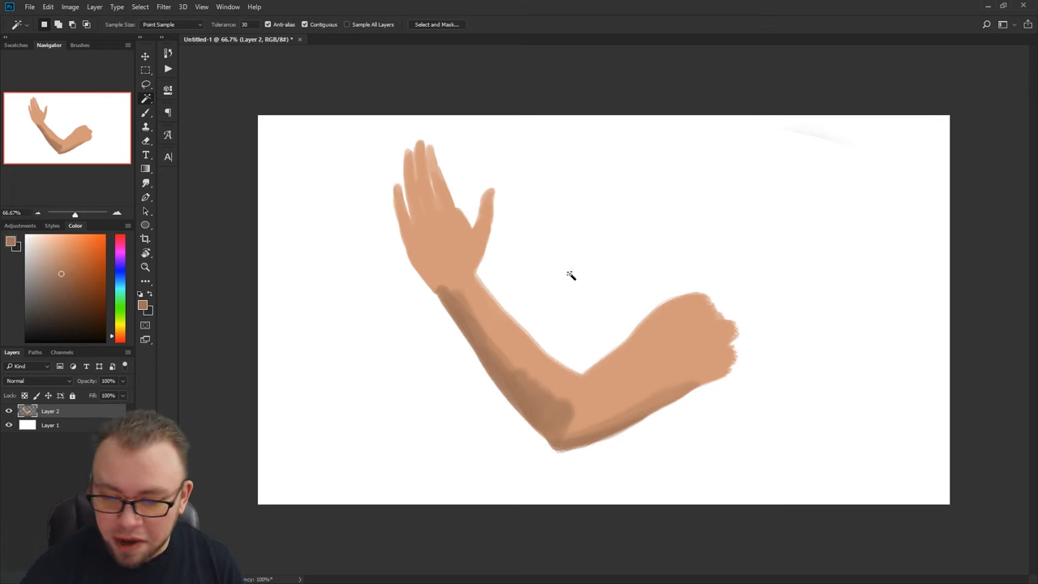
click(570, 276)
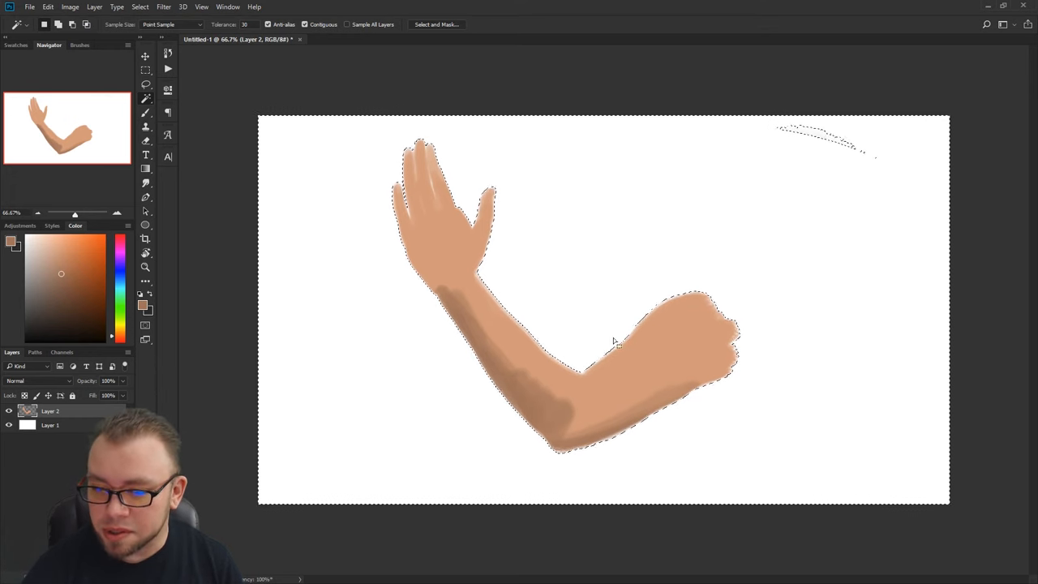
key(ctrl+d)
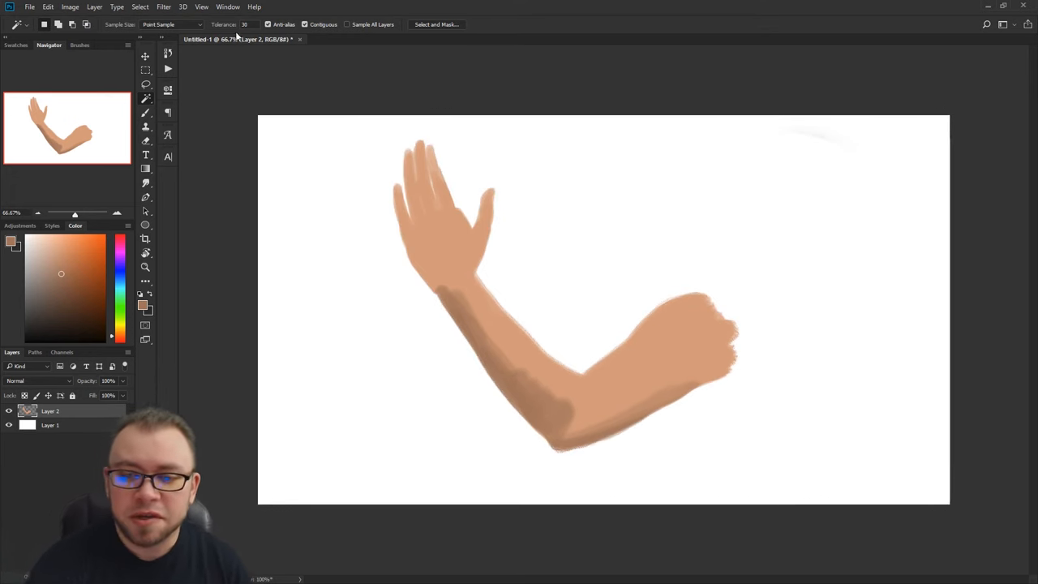
click(669, 357)
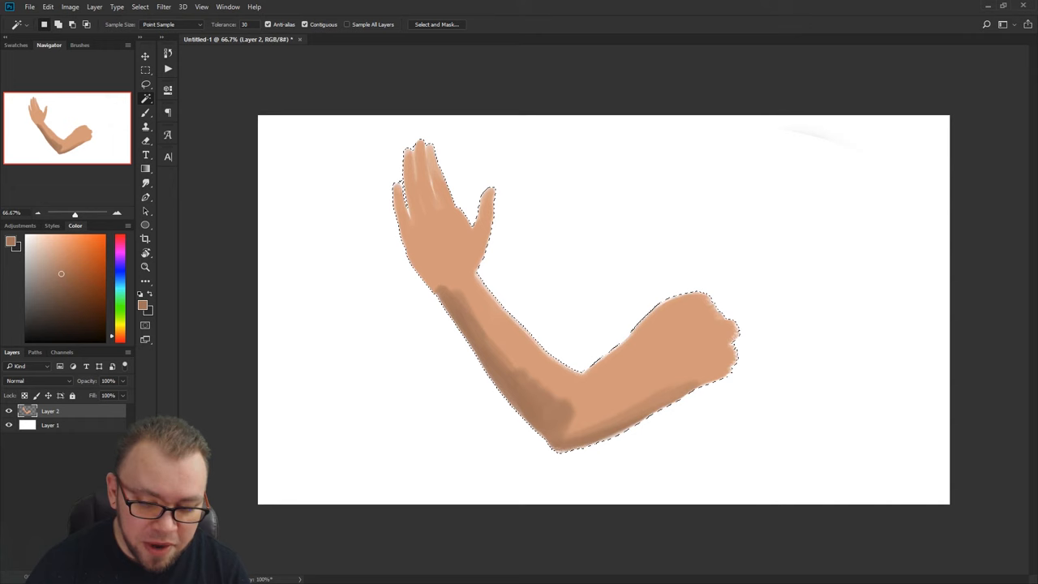
key(ctrl+shift+alt+n)
key(b)
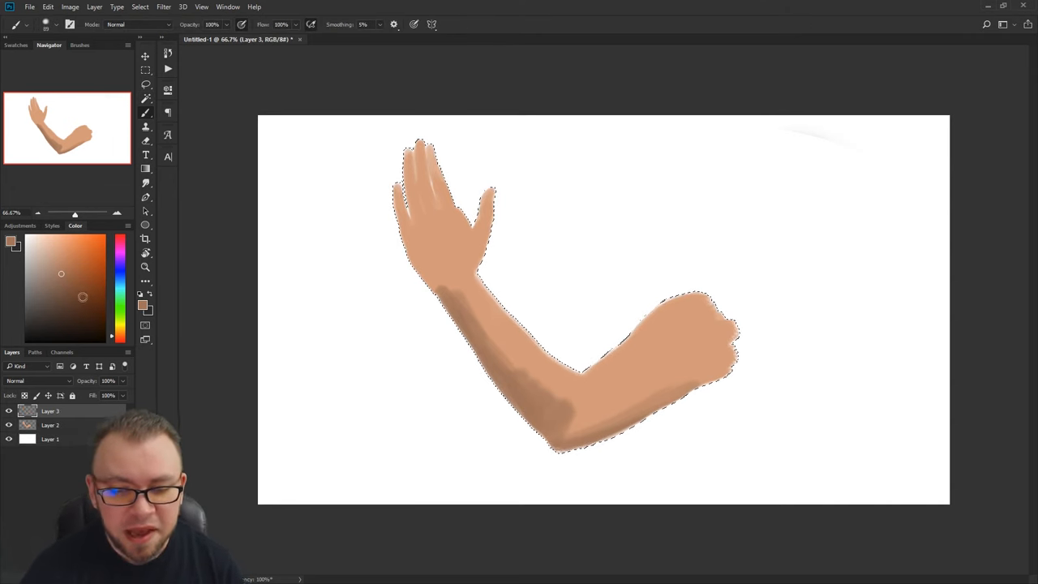
Step: Pick a dark brown and brush the whole hand and wrist within the selection
click(78, 302)
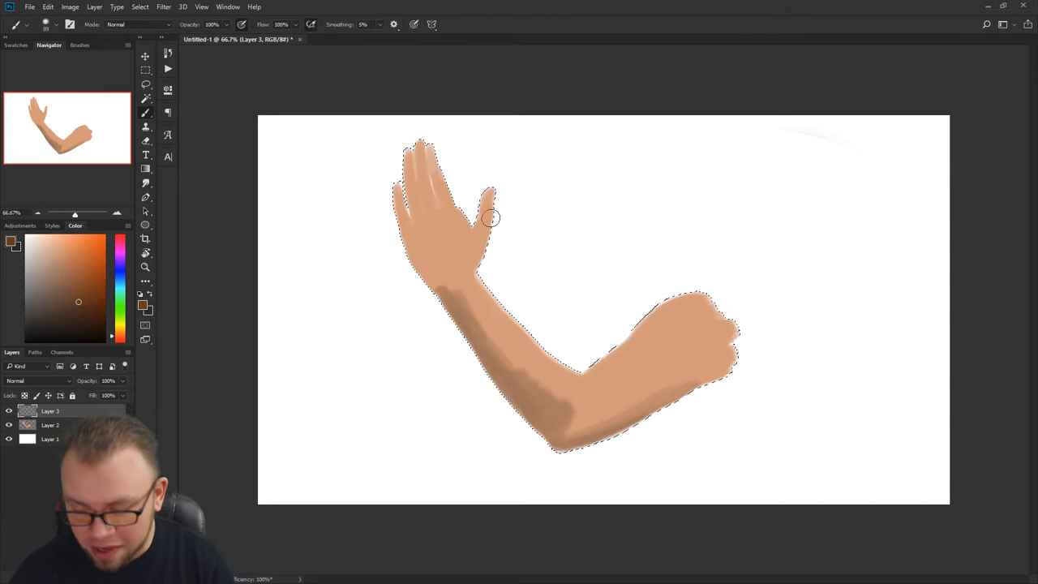
drag(408, 150, 421, 141)
mouse_move(398, 205)
mouse_down()
mouse_move(378, 253)
mouse_move(515, 178)
mouse_move(411, 293)
mouse_move(478, 276)
mouse_move(458, 306)
mouse_up()
key(ctrl+d)
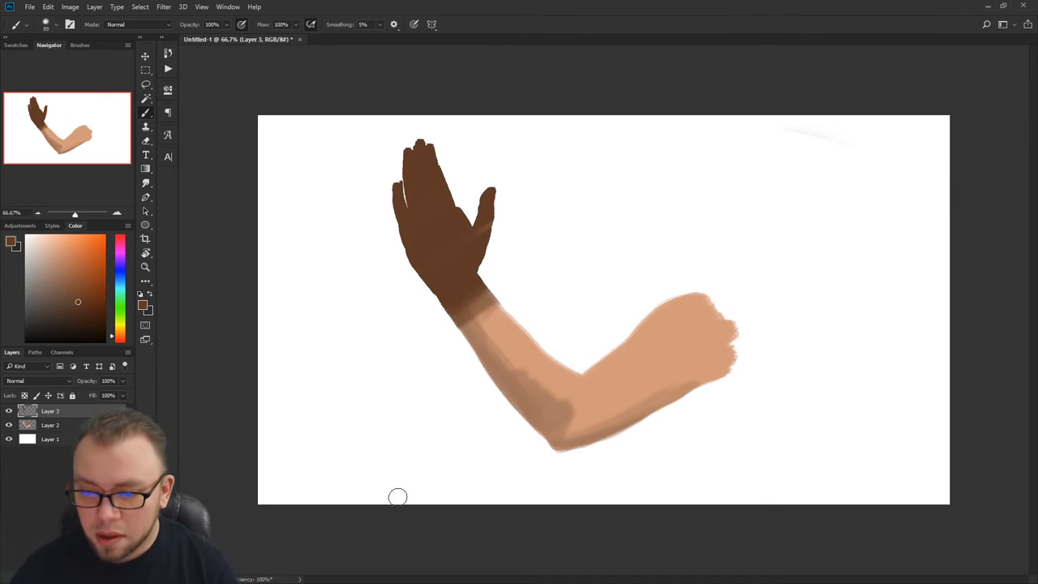
key(ctrl+equal)
key(ctrl+equal)
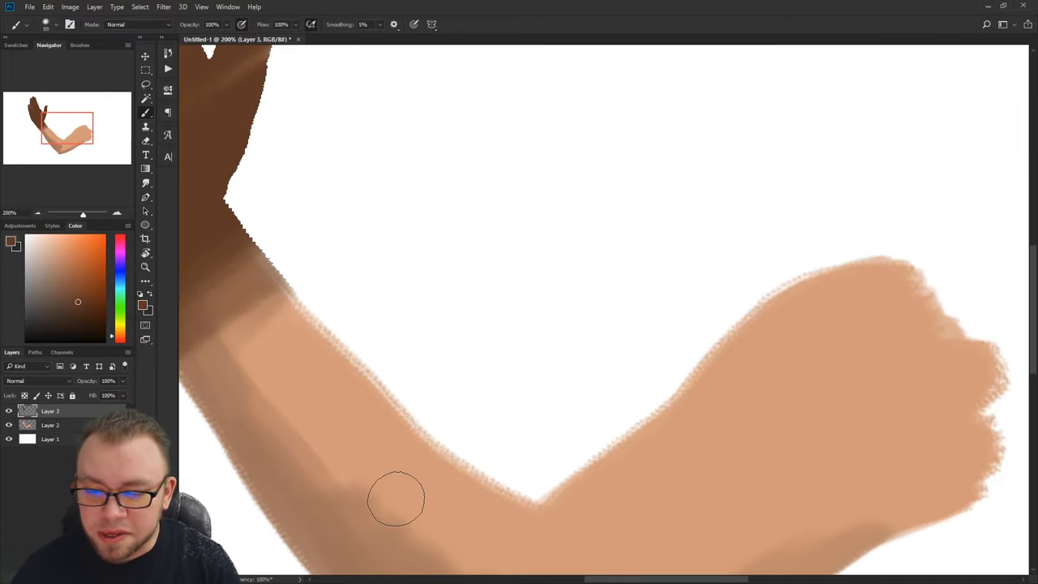
drag(368, 219, 357, 187)
drag(600, 416, 648, 342)
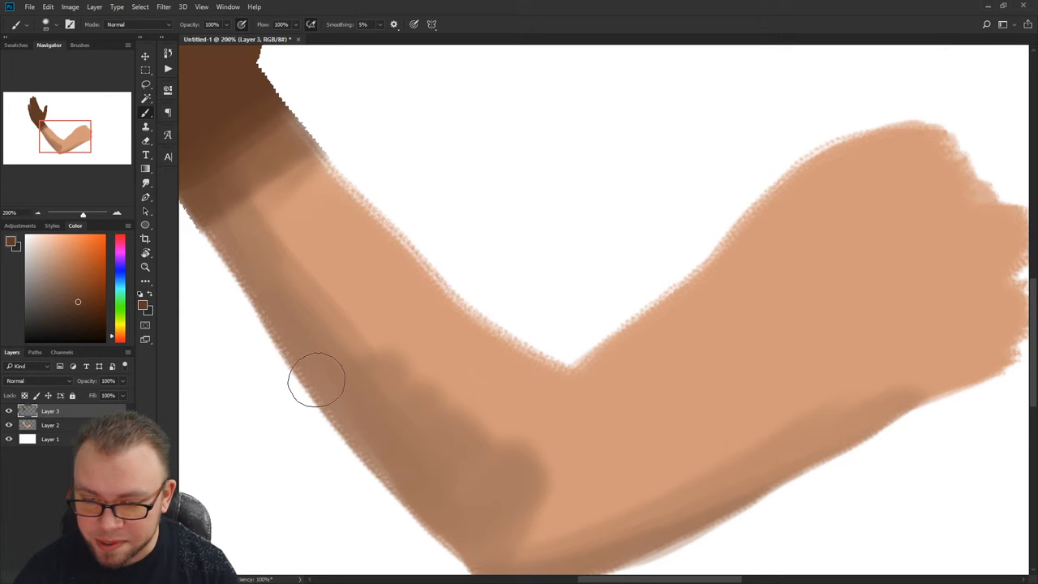
drag(308, 211, 584, 450)
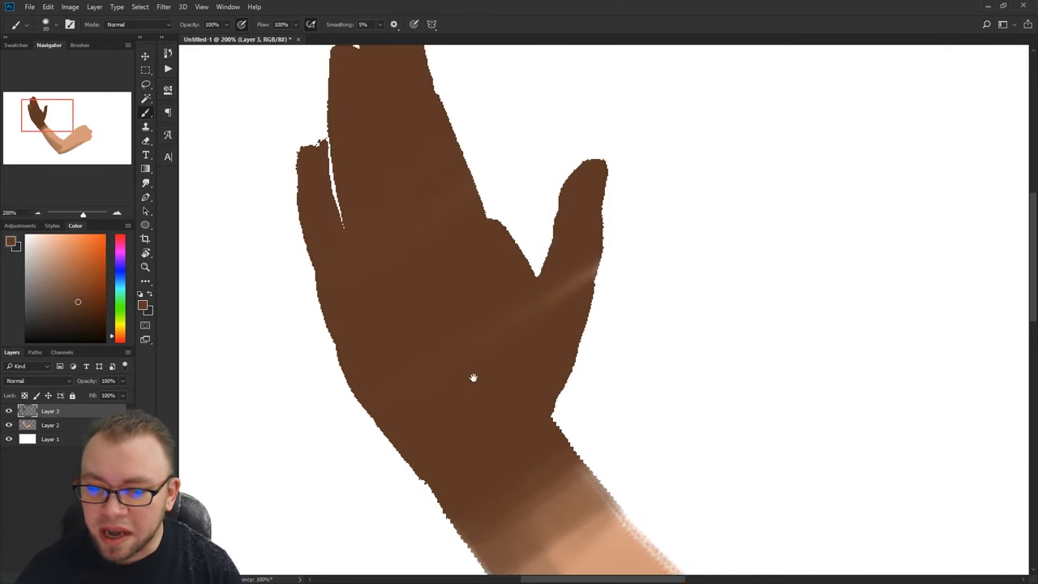
mouse_move(471, 373)
mouse_down()
mouse_move(483, 463)
mouse_move(456, 413)
mouse_up()
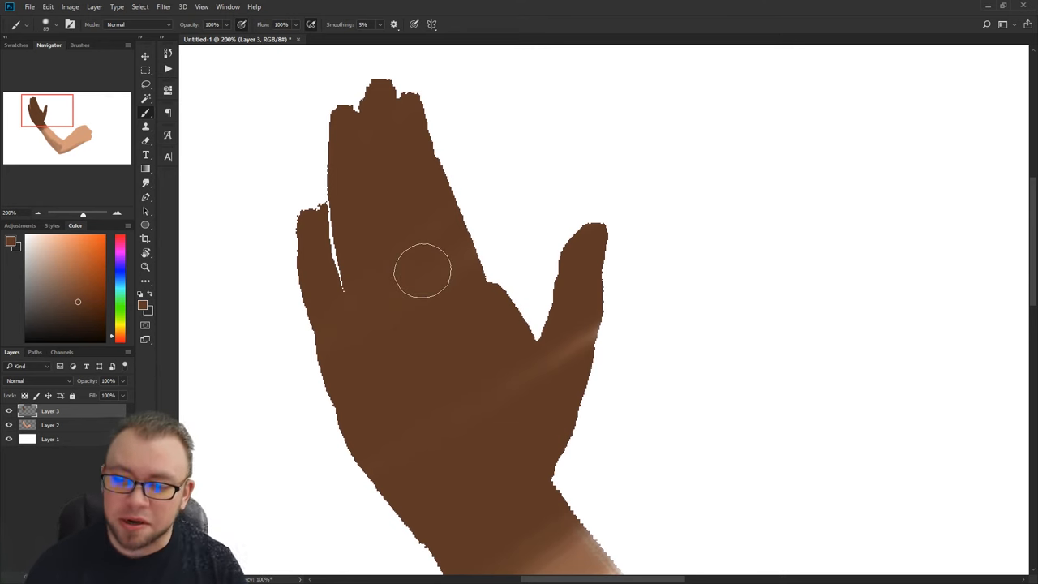
drag(478, 441, 473, 363)
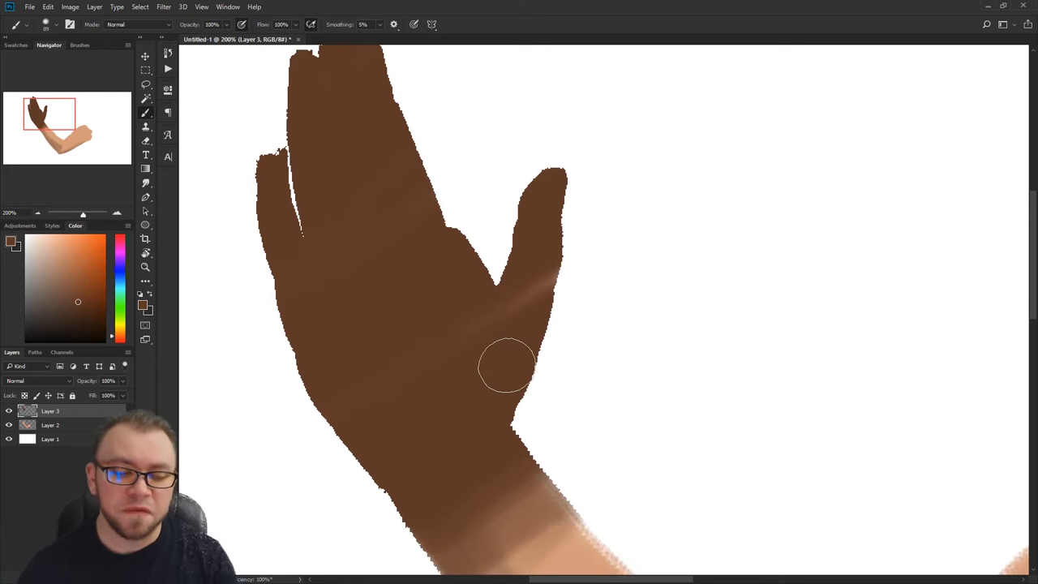
scroll(506, 366, down, 2)
scroll(506, 366, down, 2)
scroll(506, 365, down, 1)
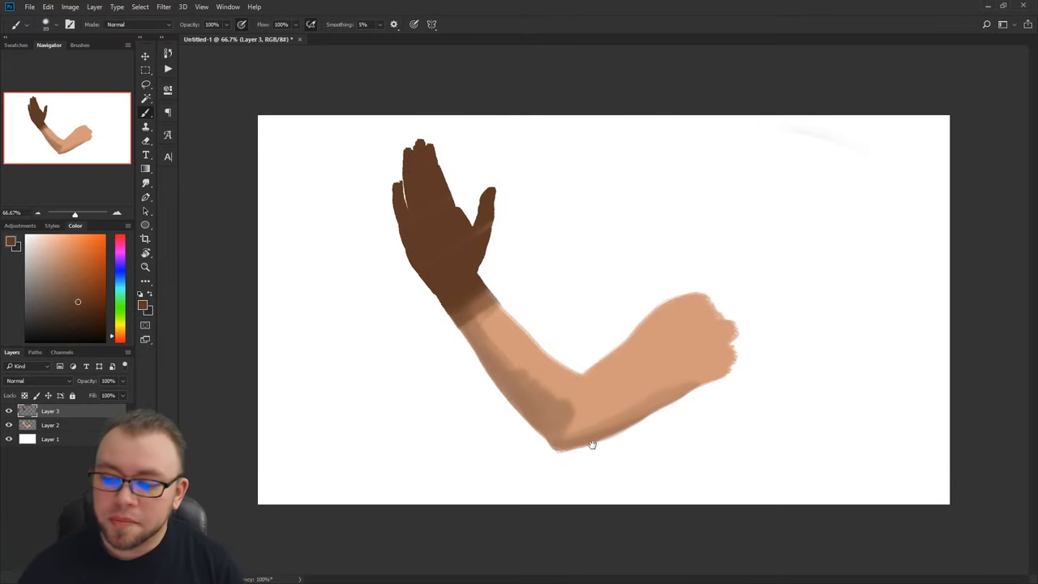